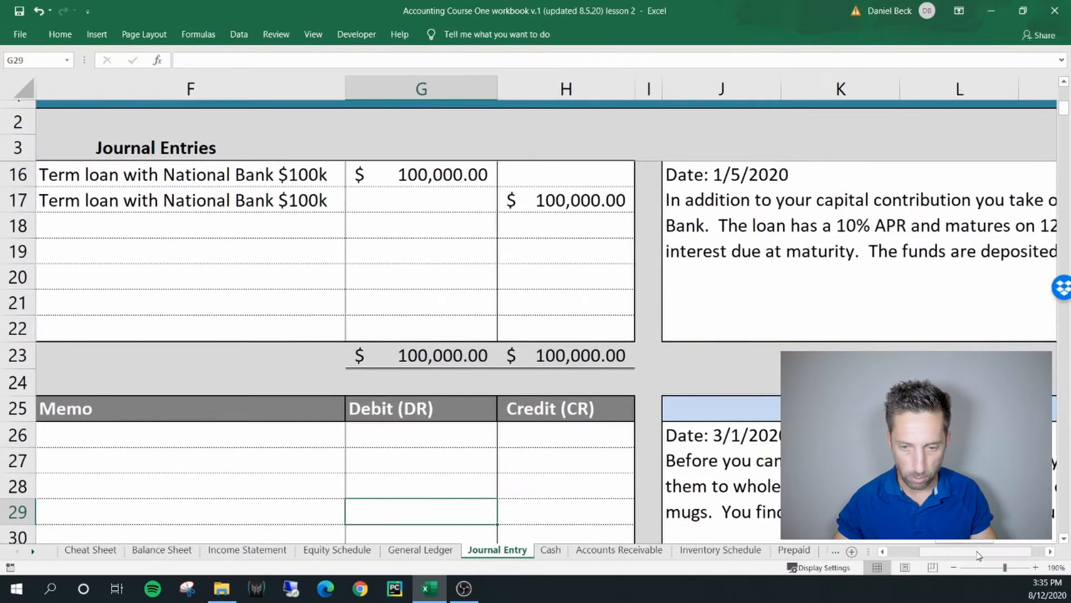
Read the 3/1/2020 activity for journal entry 3 and return to its blank entry lines
{"action": "scroll", "coordinate": [961, 542], "scroll_direction": "right", "scroll_amount": 2}
{"action": "scroll", "coordinate": [661, 338], "scroll_direction": "down", "scroll_amount": 3}
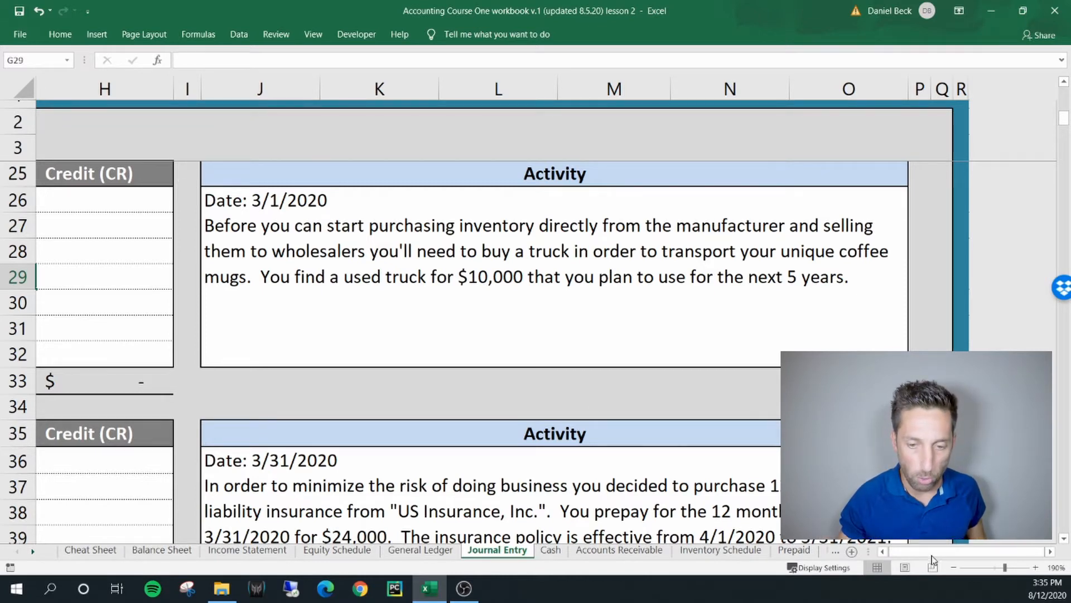
{"action": "left_click", "coordinate": [882, 552]}
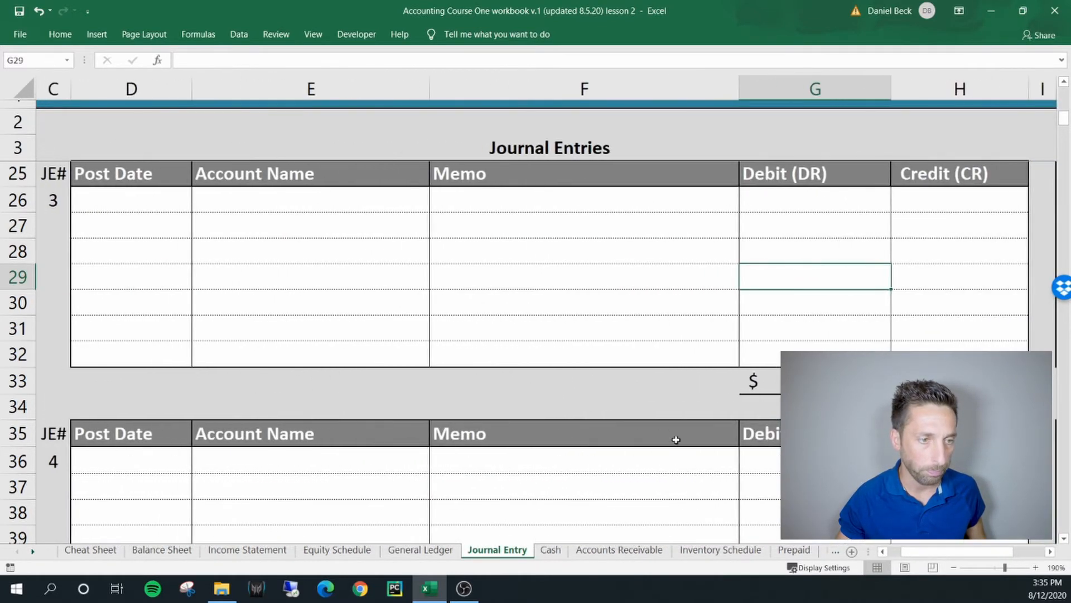
{"action": "left_click", "coordinate": [328, 215]}
{"action": "left_click", "coordinate": [328, 204]}
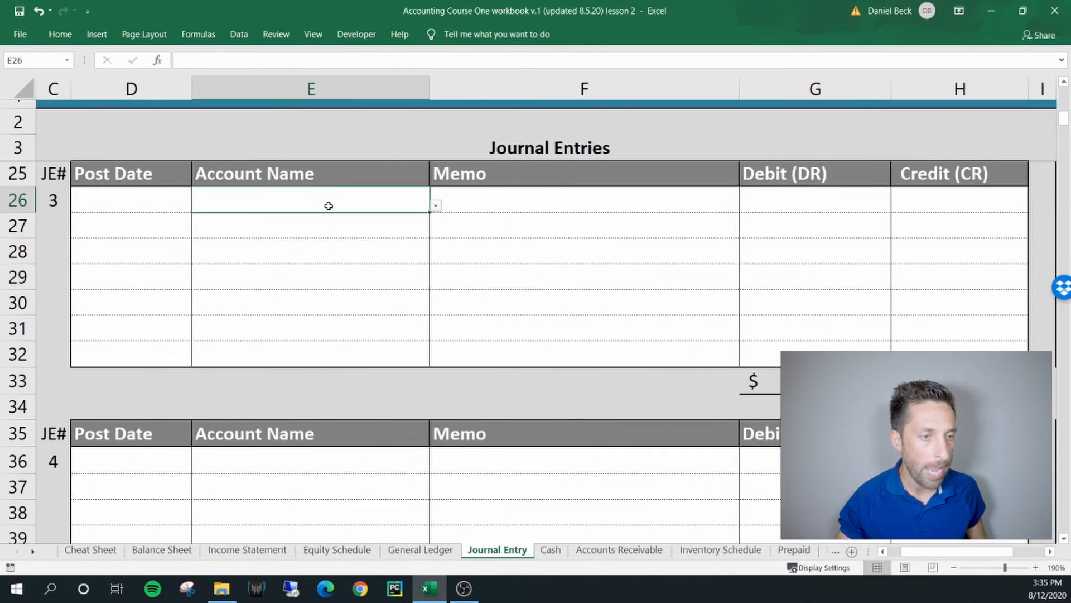
{"action": "left_click", "coordinate": [186, 200]}
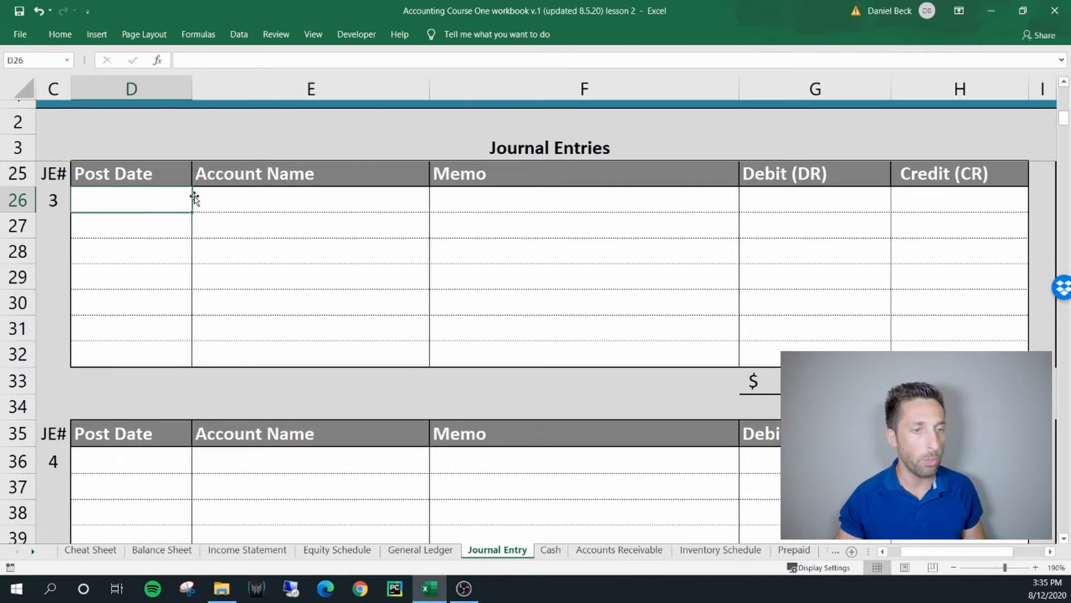
Examine the asset accounts in the General Ledger, especially Fixed Asset Auto, and consult the debit and credit rules on the Cheat Sheet
{"action": "left_click", "coordinate": [433, 551]}
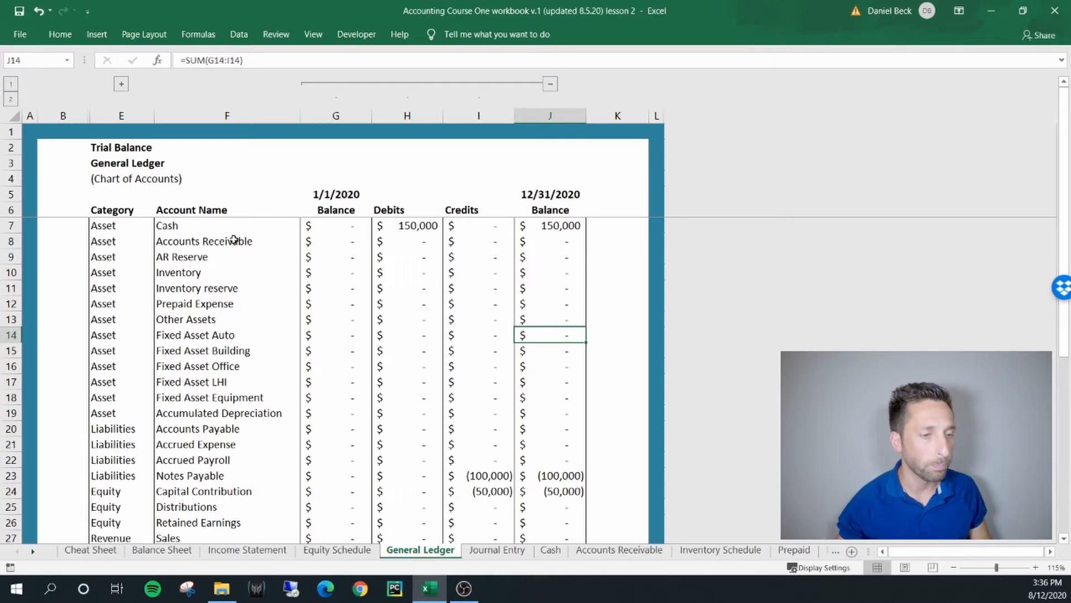
{"action": "left_click_drag", "start_coordinate": [117, 231], "coordinate": [285, 226]}
{"action": "left_click_drag", "start_coordinate": [136, 239], "coordinate": [179, 336]}
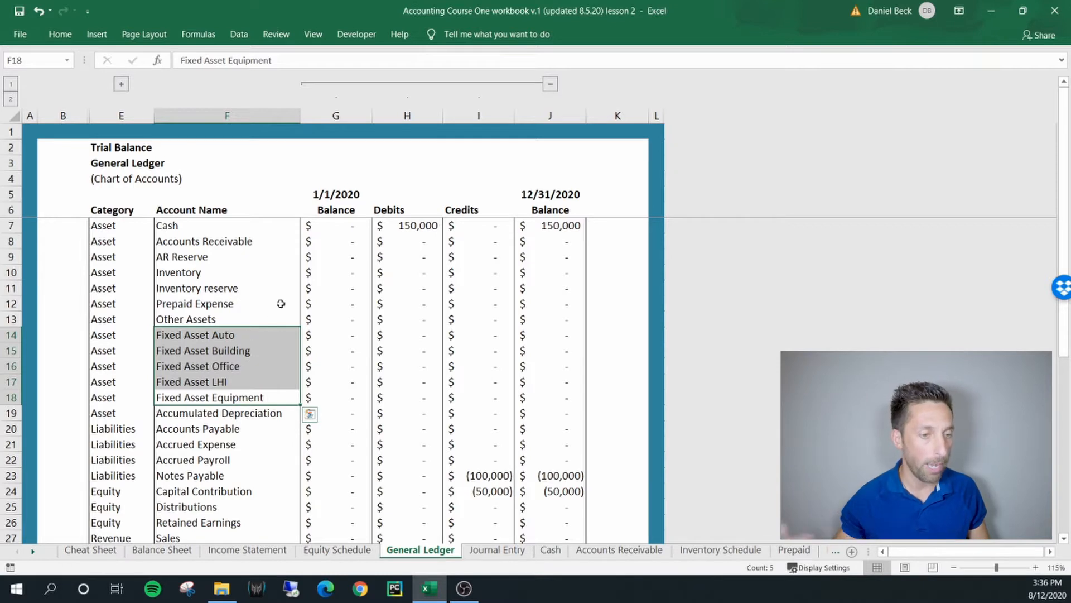
{"action": "left_click", "coordinate": [240, 337]}
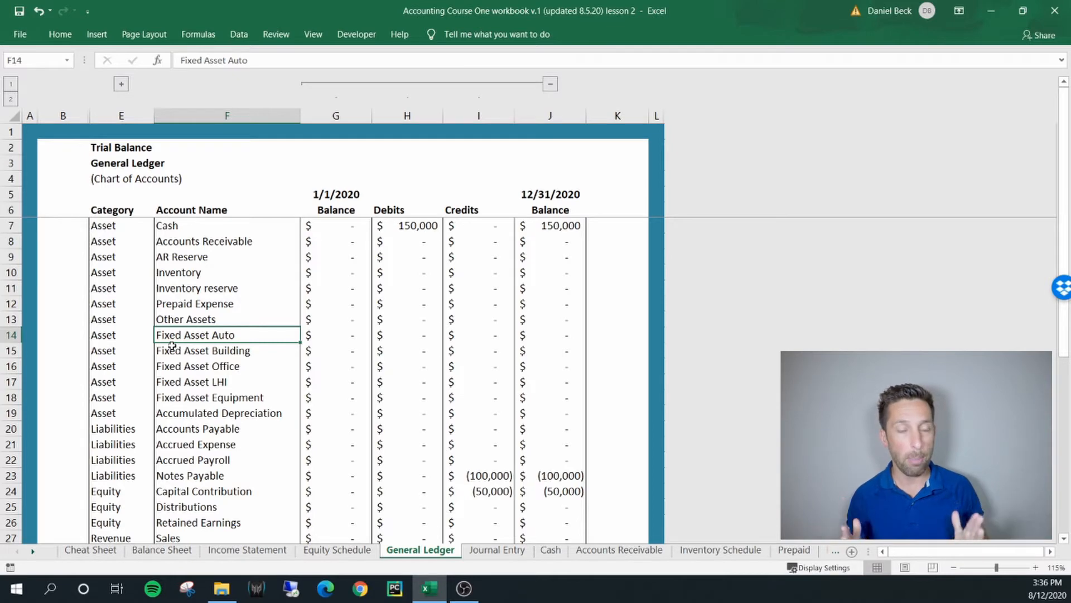
{"action": "left_click", "coordinate": [102, 552]}
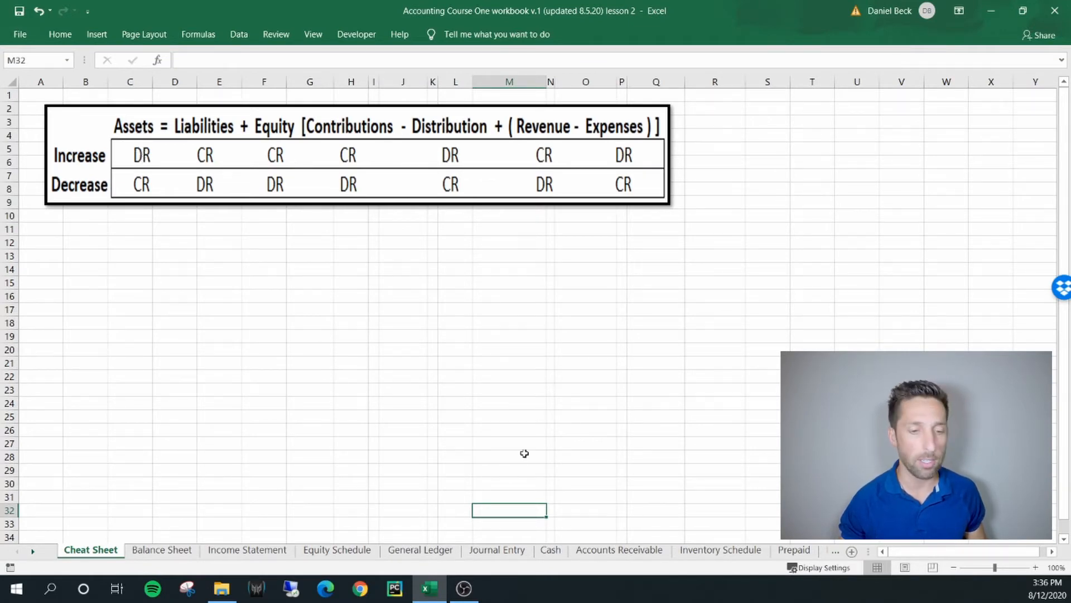
On the Journal Entry sheet, date the first line of entry 3 as 3/1/2020 and assign it to the Fixed Asset Auto account
{"action": "left_click", "coordinate": [518, 550]}
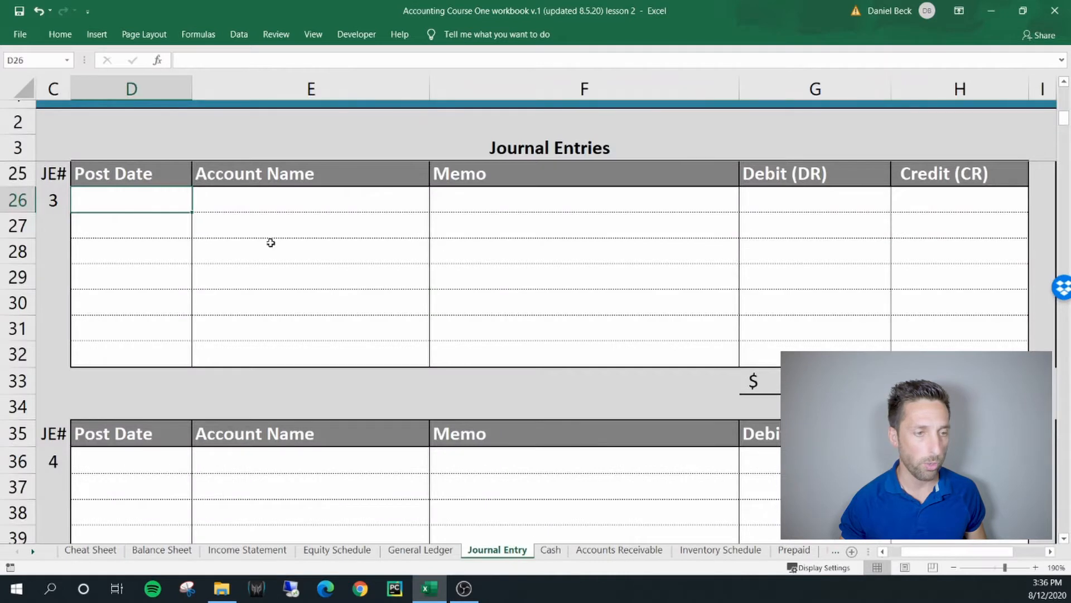
{"action": "type", "text": "3"}
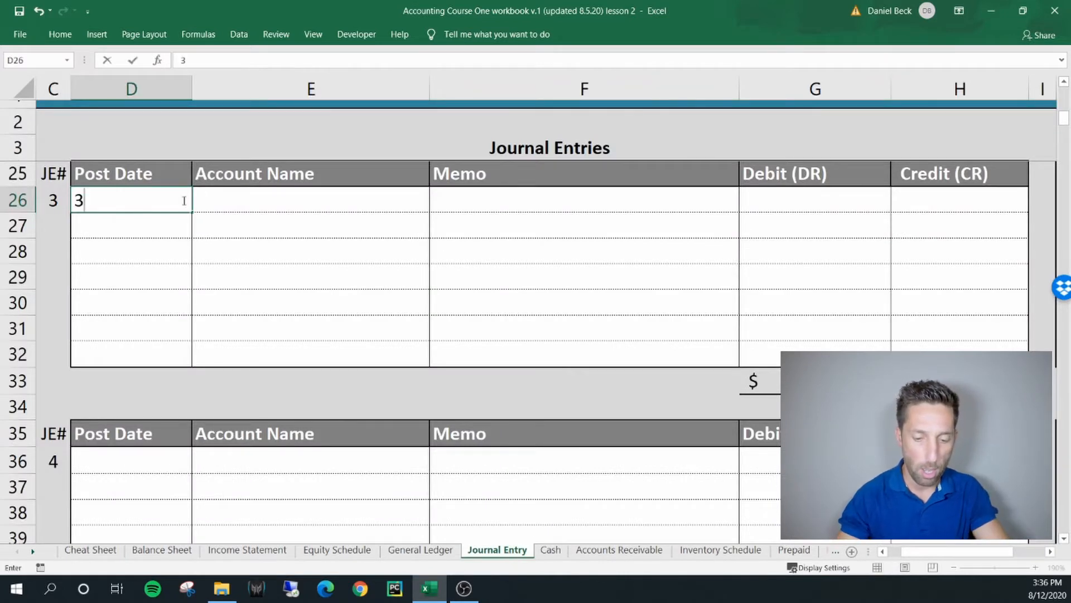
{"action": "type", "text": "/1/"}
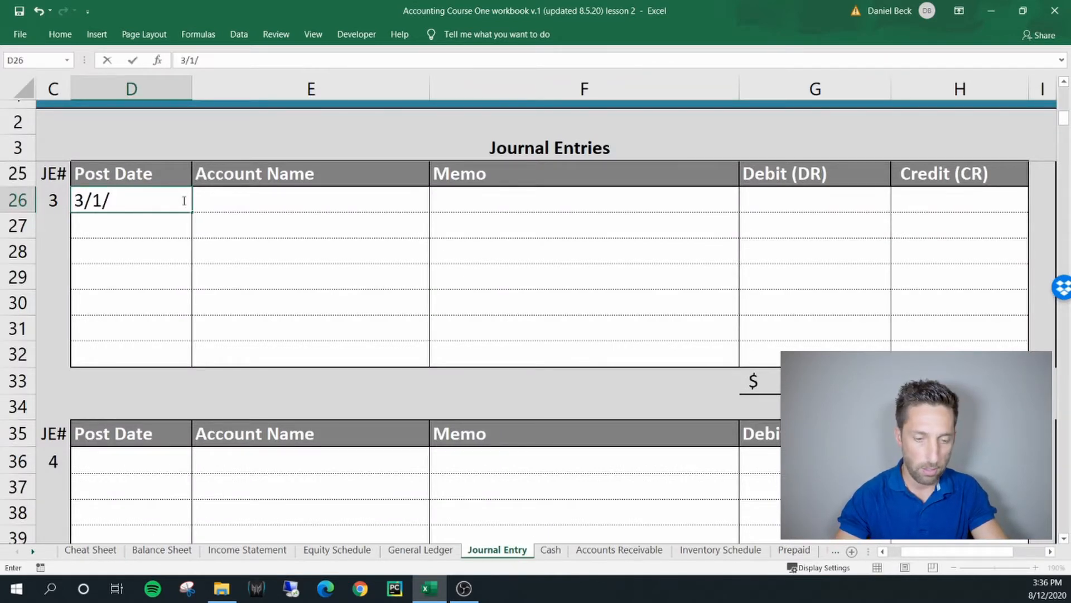
{"action": "type", "text": "2020"}
{"action": "key", "text": "Tab"}
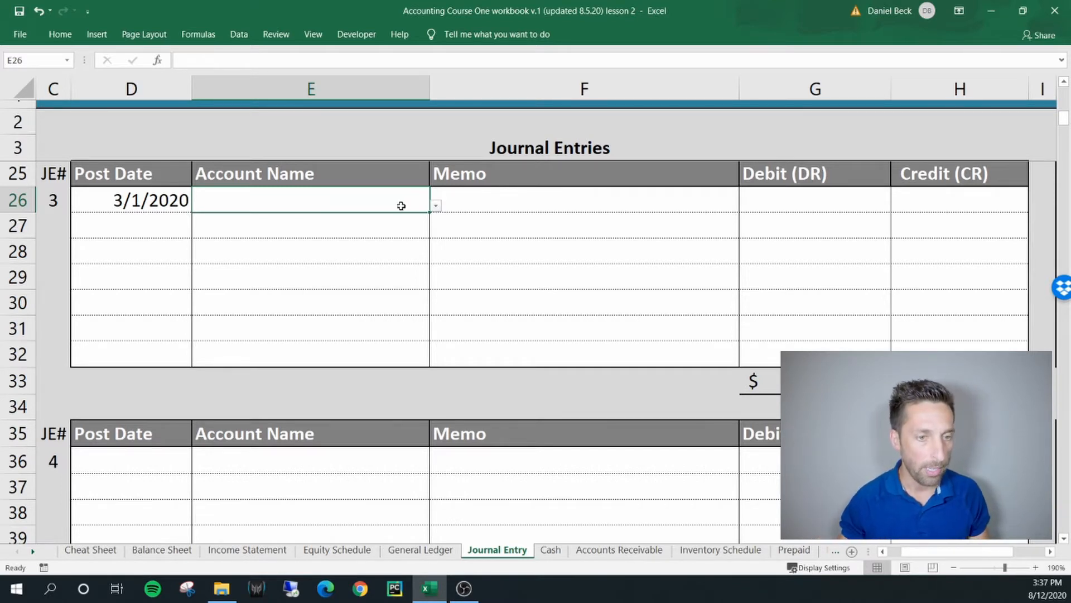
{"action": "left_click", "coordinate": [436, 206]}
{"action": "left_click_drag", "start_coordinate": [426, 249], "coordinate": [424, 270]}
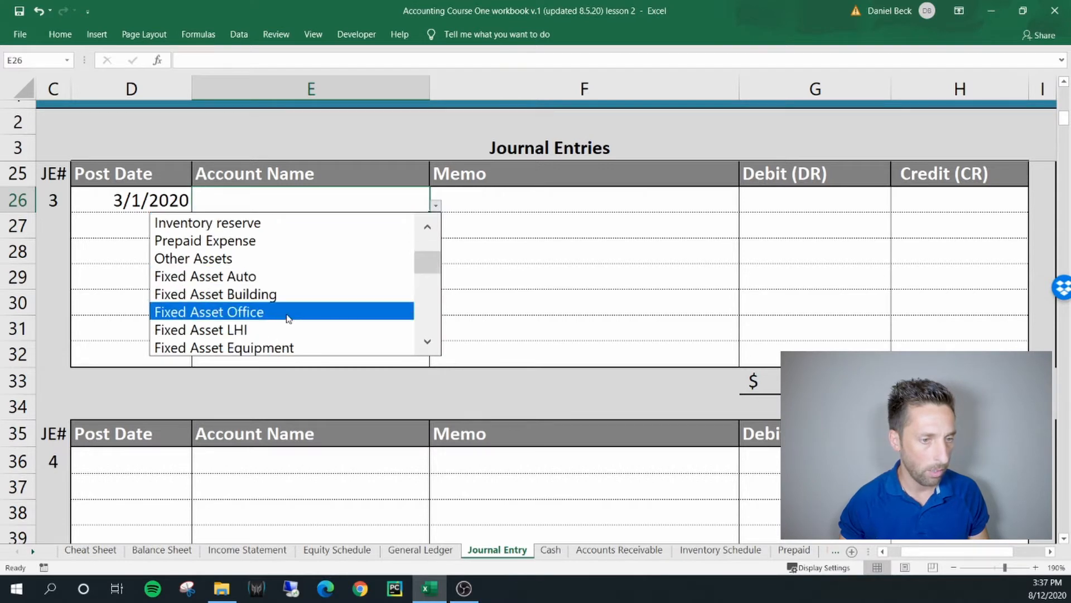
{"action": "left_click", "coordinate": [252, 276]}
Enter the memo "Purchased Truck $10k" and a debit of 10,000 on the Fixed Asset Auto line
{"action": "left_click", "coordinate": [494, 198]}
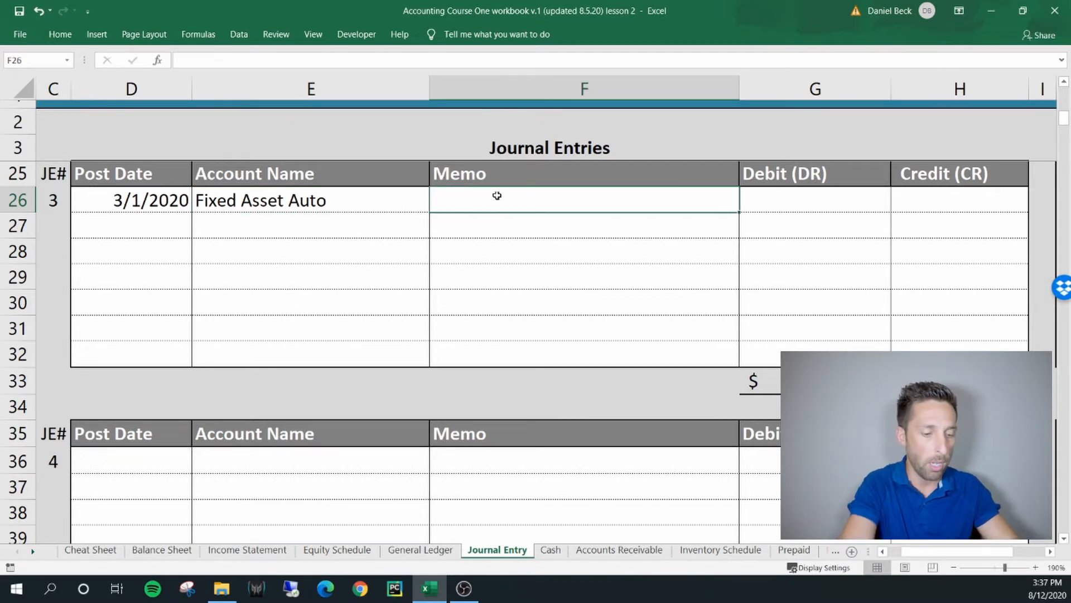
{"action": "type", "text": "Pur"}
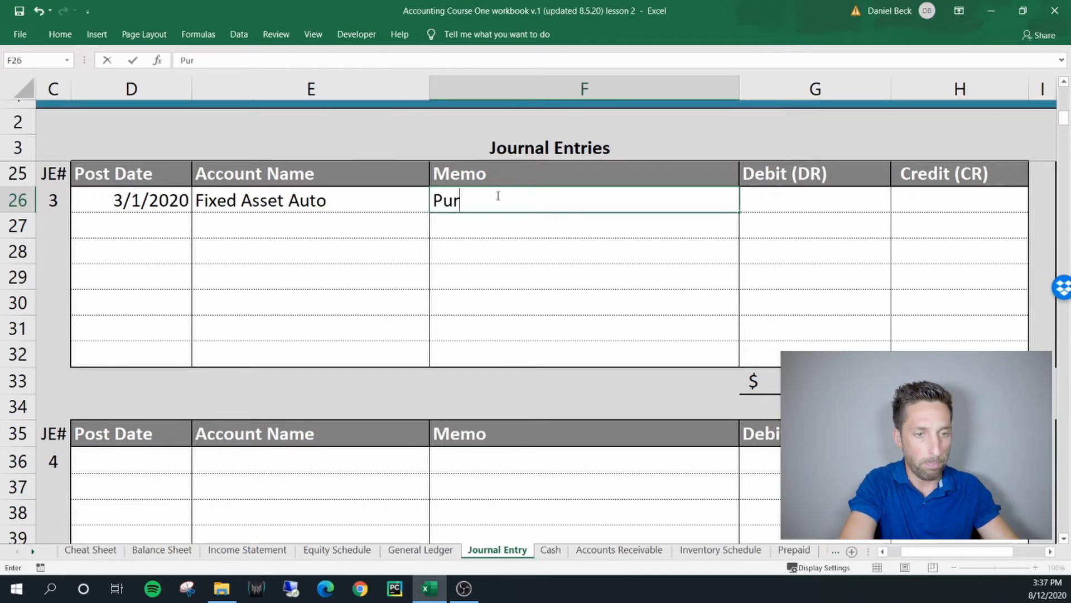
{"action": "type", "text": "chased Tru"}
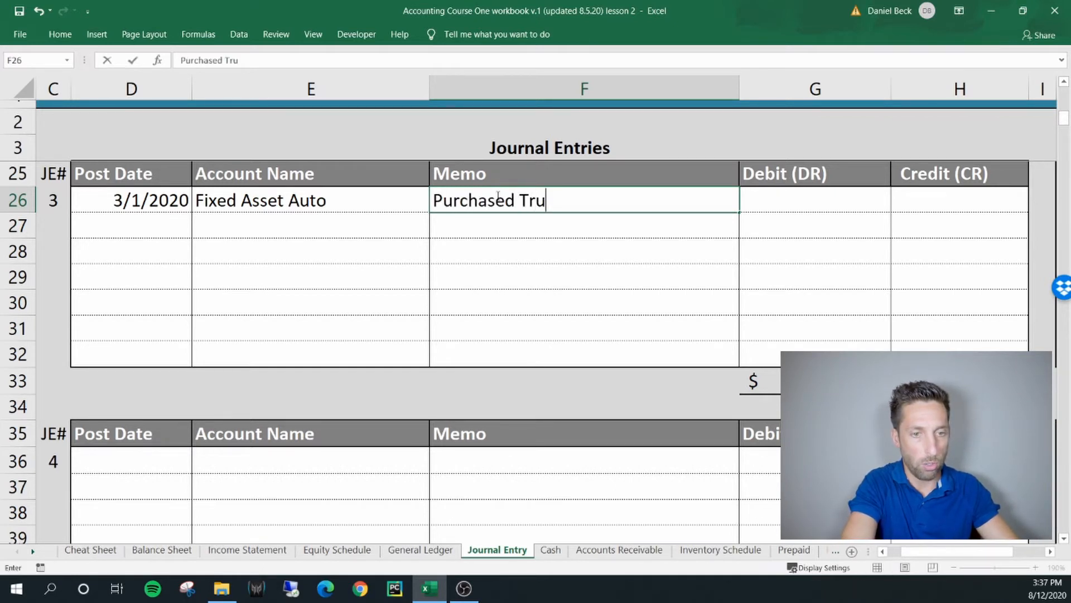
{"action": "type", "text": "ck $10k"}
{"action": "key", "text": "Tab"}
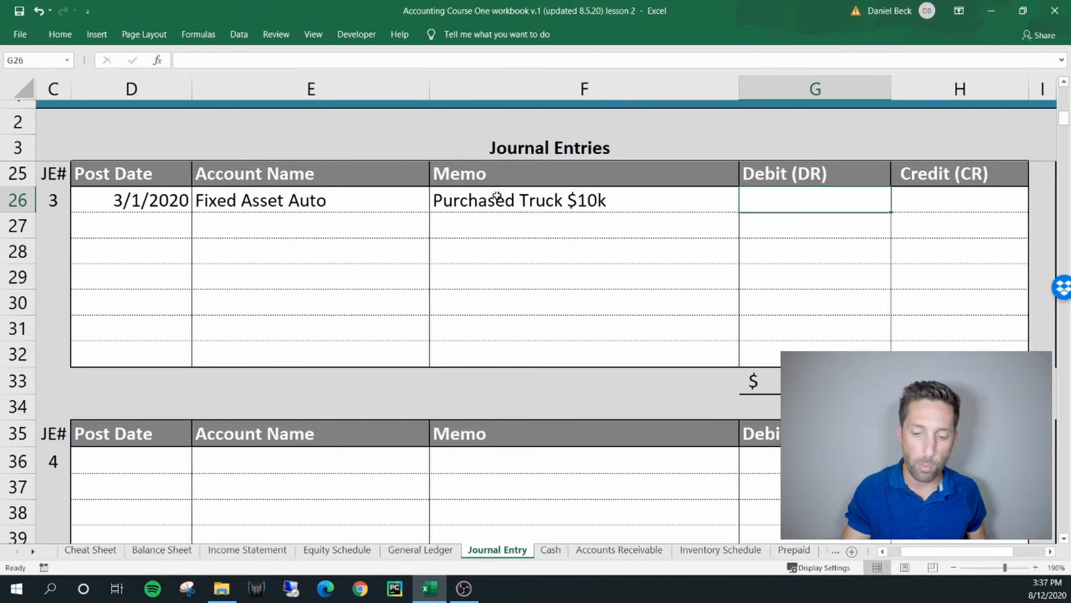
{"action": "type", "text": "10000"}
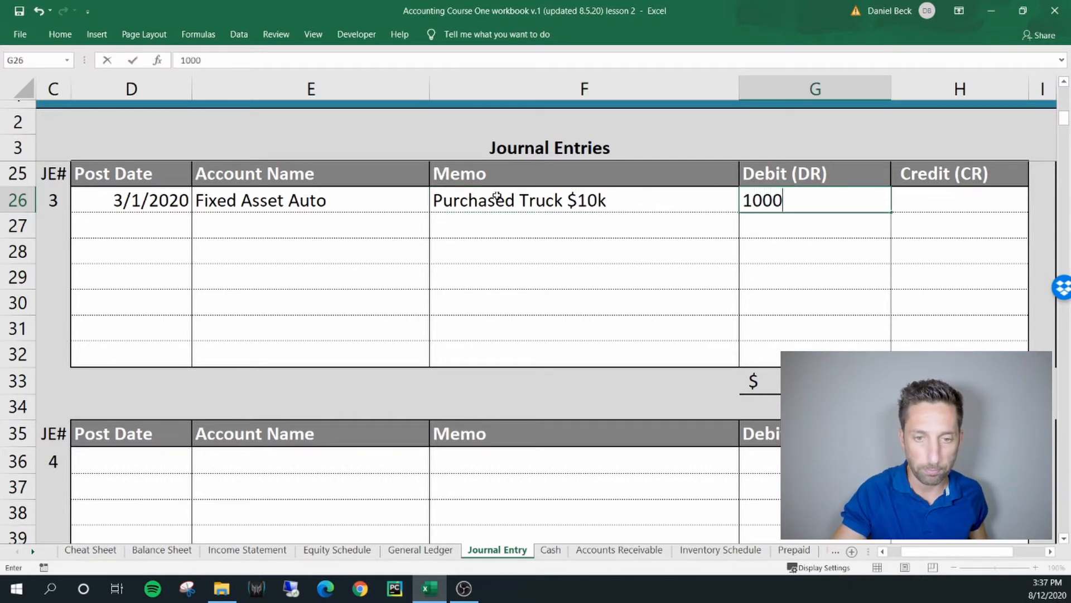
{"action": "key", "text": "Return"}
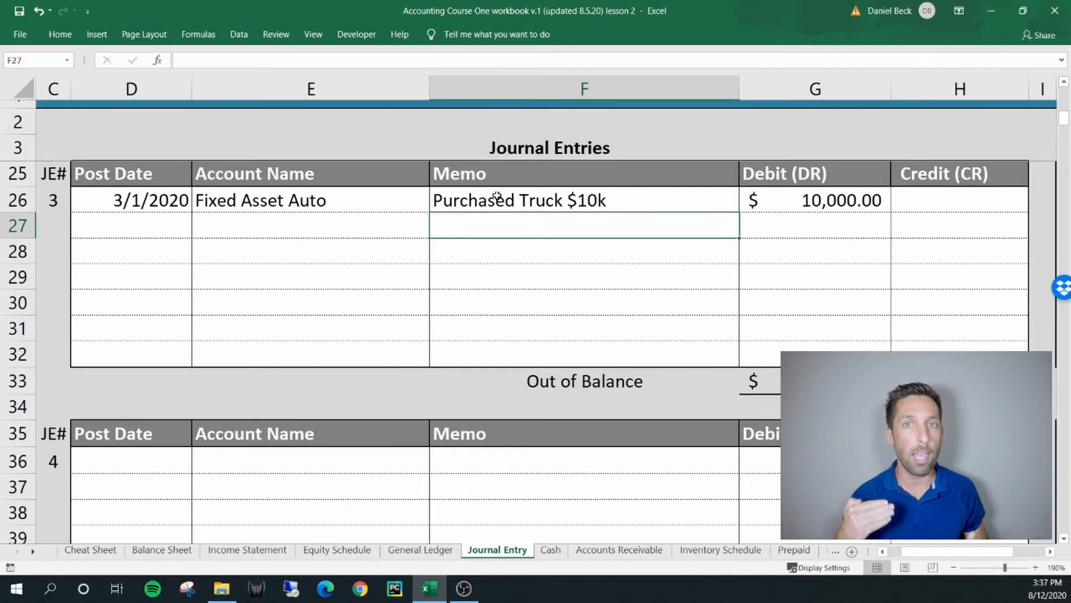
Fill the 3/1/2020 post date down to the second line of entry 3 and choose Cash as its account
{"action": "left_click", "coordinate": [159, 227]}
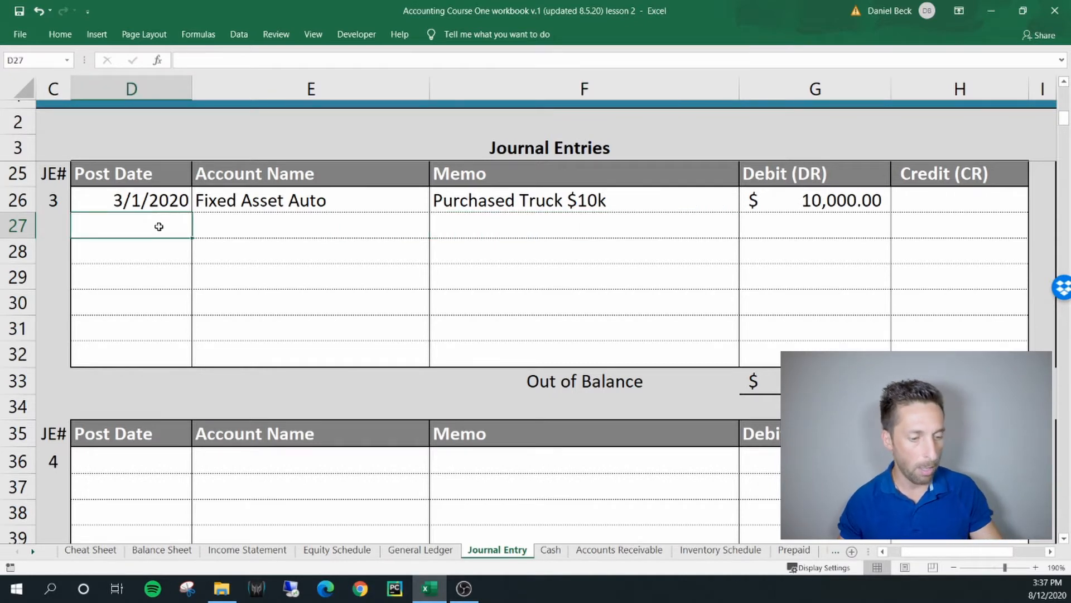
{"action": "key", "text": "ctrl+d"}
{"action": "left_click", "coordinate": [213, 223]}
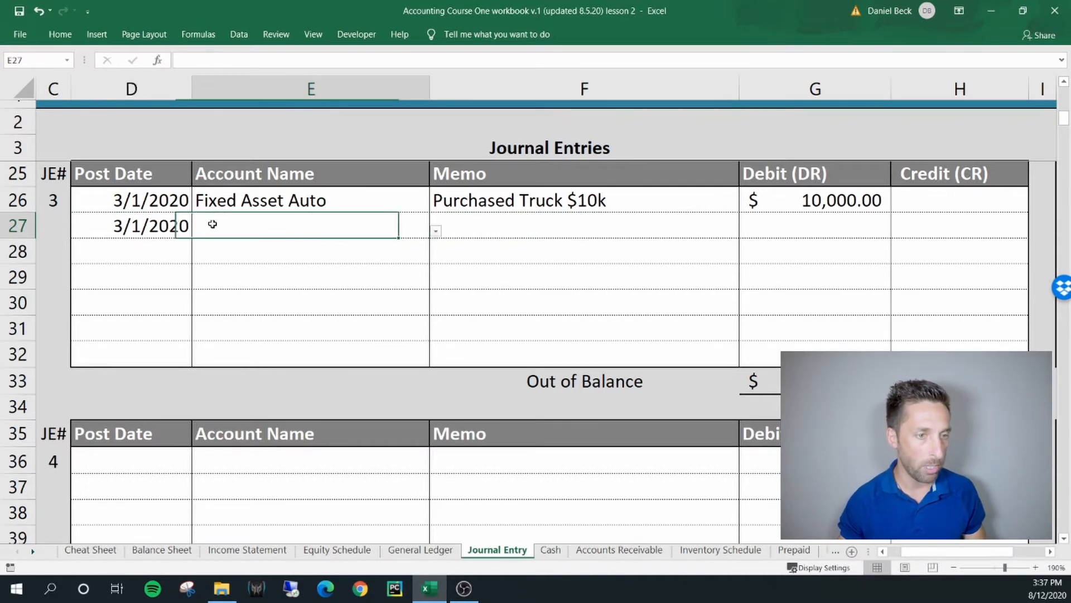
{"action": "left_click", "coordinate": [436, 231]}
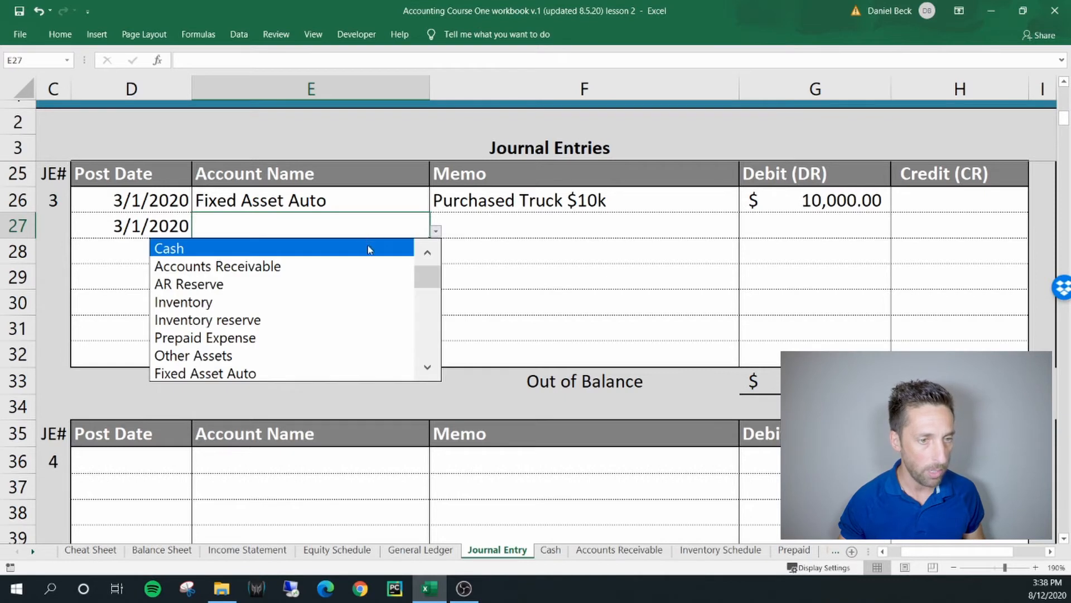
{"action": "left_click", "coordinate": [369, 249]}
Fill the memo "Purchased Truck $10k" down to the Cash line and enter a credit of 10,000
{"action": "left_click", "coordinate": [471, 230]}
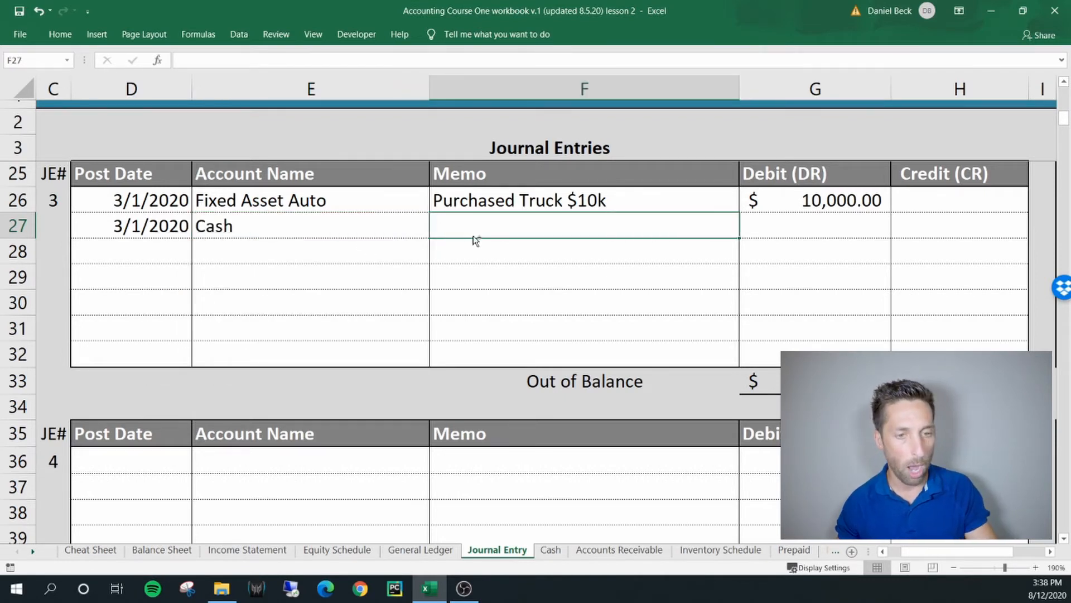
{"action": "key", "text": "ctrl+d"}
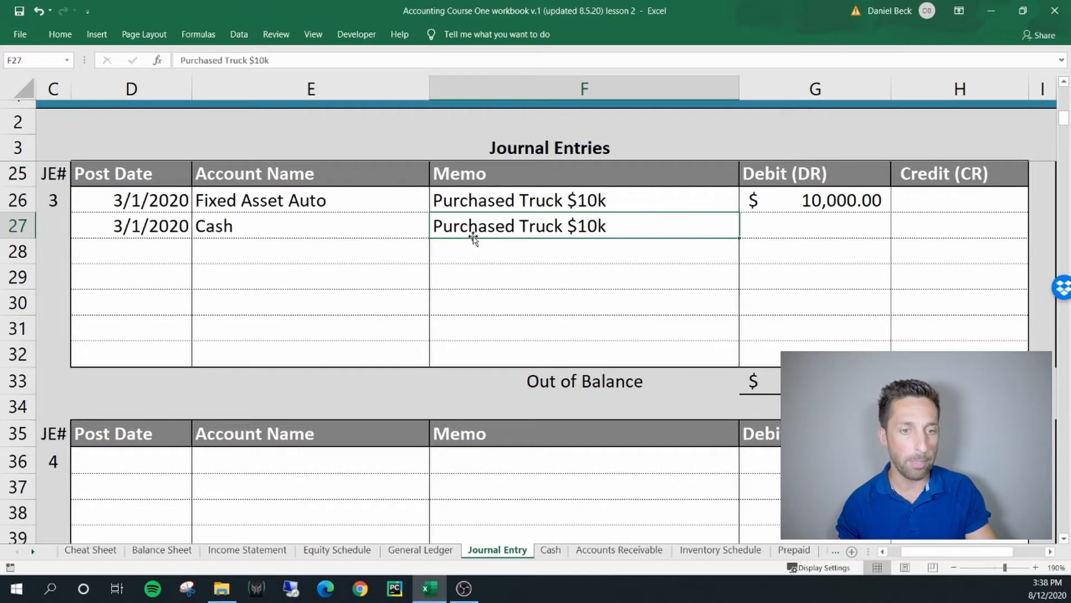
{"action": "left_click", "coordinate": [817, 222]}
{"action": "left_click", "coordinate": [928, 223]}
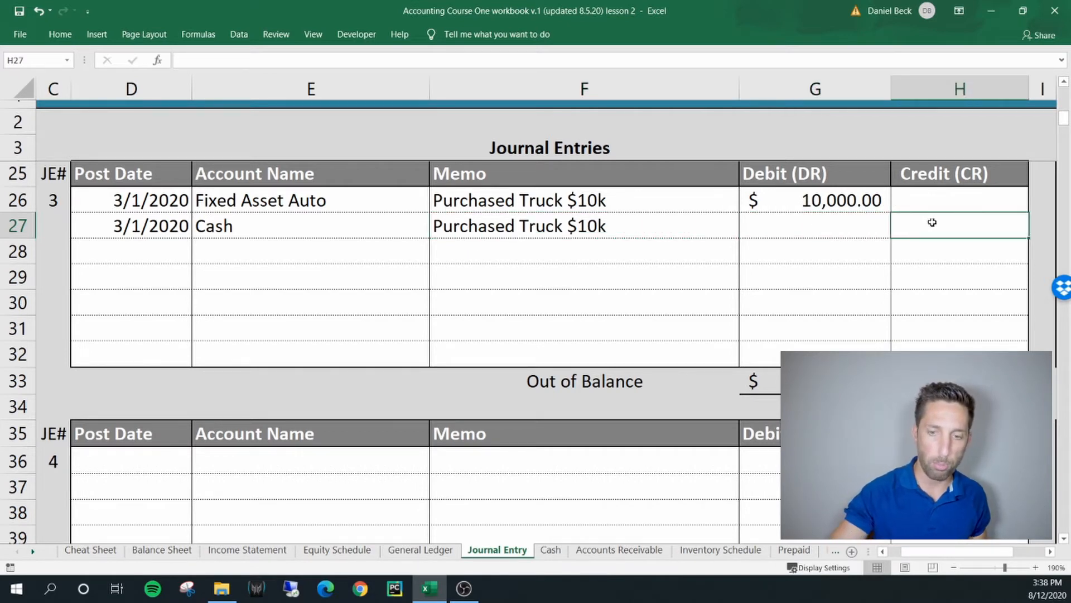
{"action": "type", "text": "10,"}
{"action": "type", "text": "000"}
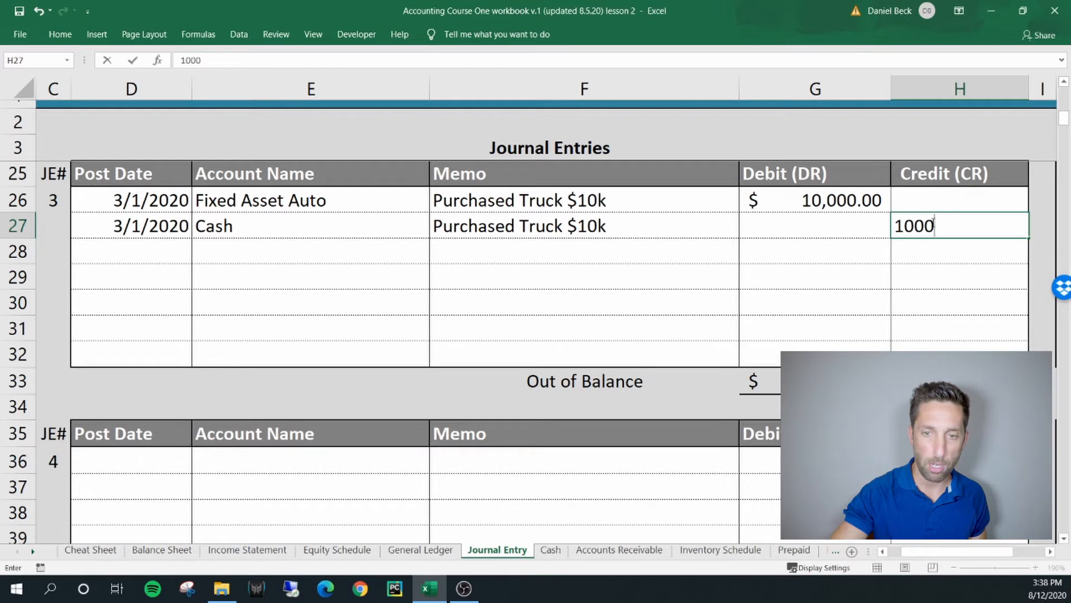
{"action": "key", "text": "Return"}
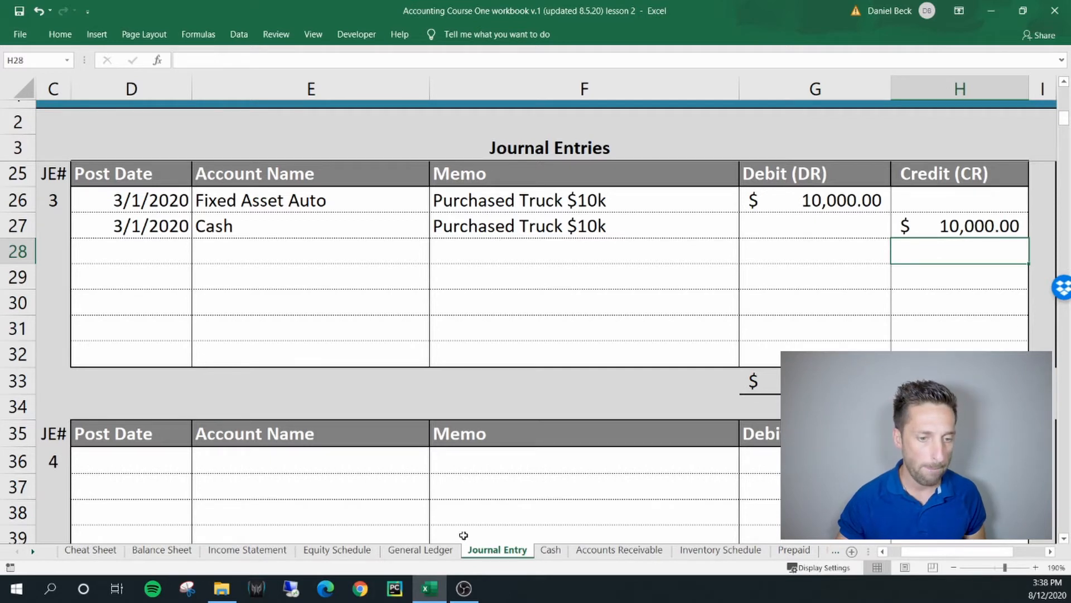
Check the credit and 12/31/2020 balance of the Cash account in the General Ledger
{"action": "left_click", "coordinate": [421, 549]}
{"action": "left_click", "coordinate": [189, 227]}
{"action": "left_click_drag", "start_coordinate": [108, 226], "coordinate": [333, 225]}
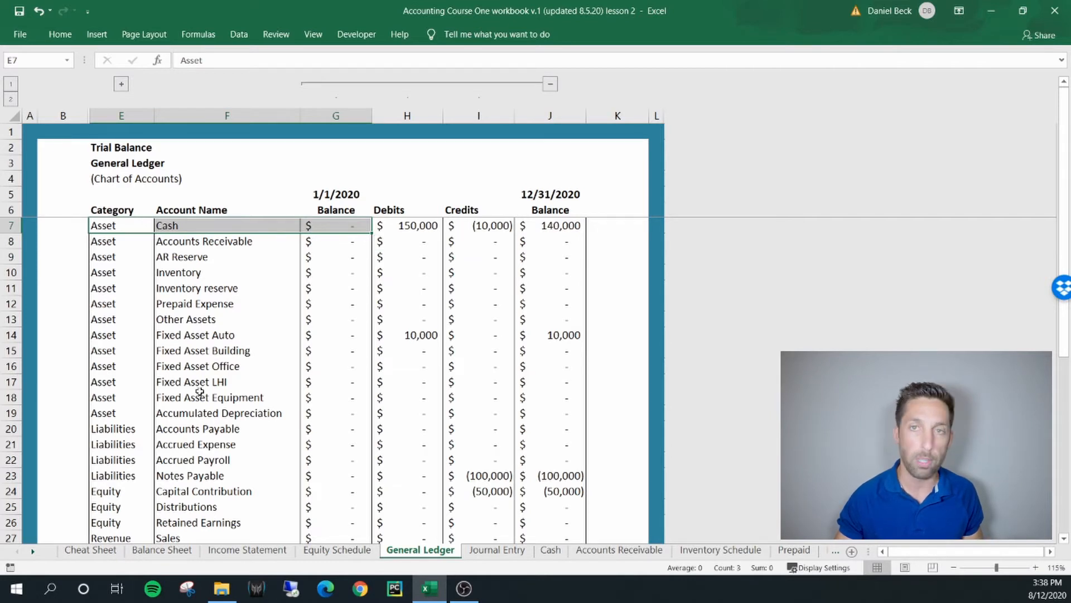
{"action": "left_click", "coordinate": [492, 226]}
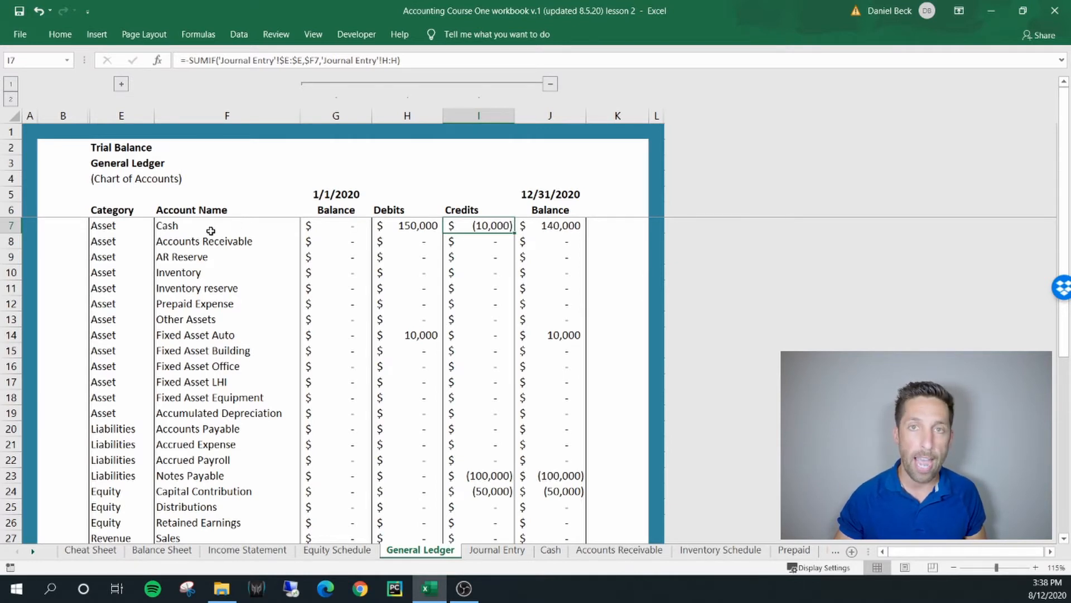
{"action": "left_click", "coordinate": [569, 226]}
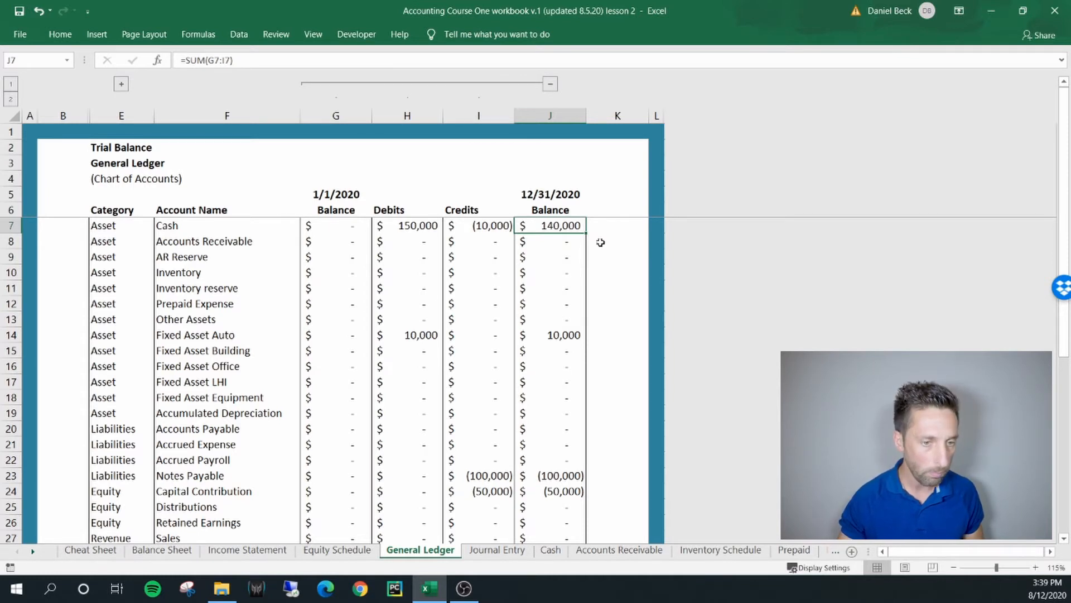
Check the Fixed Asset Auto row and its 12/31/2020 balance in the General Ledger, and view the Income Statement
{"action": "left_click", "coordinate": [227, 350]}
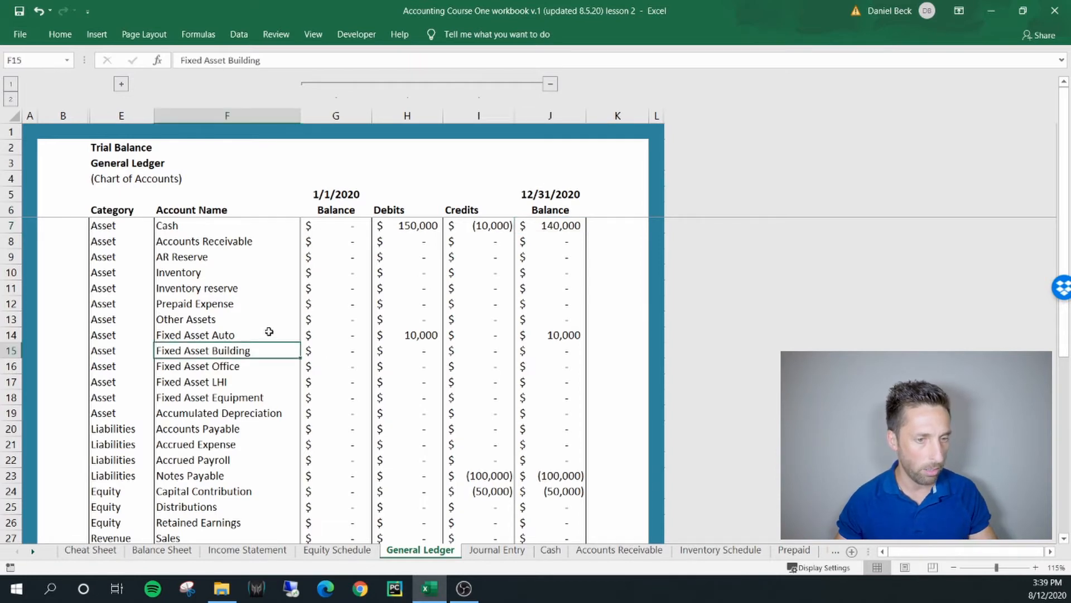
{"action": "scroll", "coordinate": [269, 332], "scroll_direction": "up", "scroll_amount": 2}
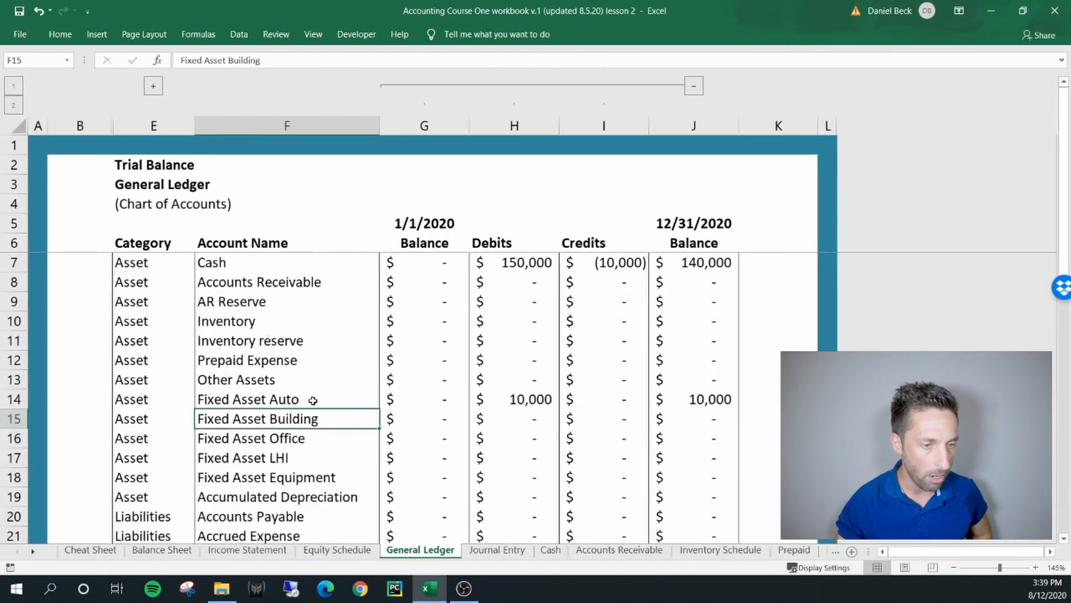
{"action": "left_click", "coordinate": [14, 400]}
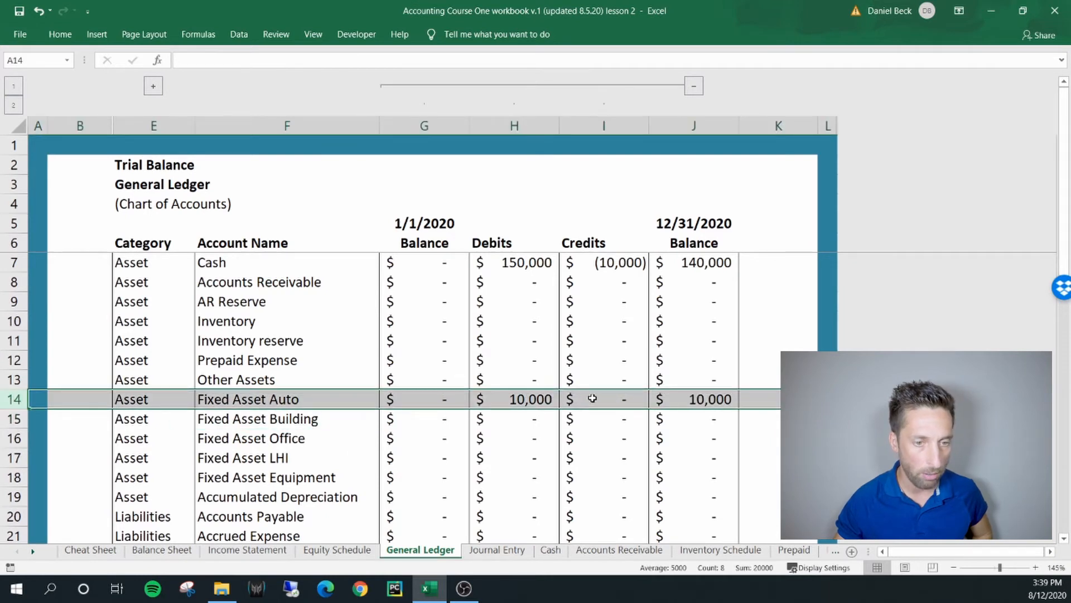
{"action": "left_click", "coordinate": [718, 400]}
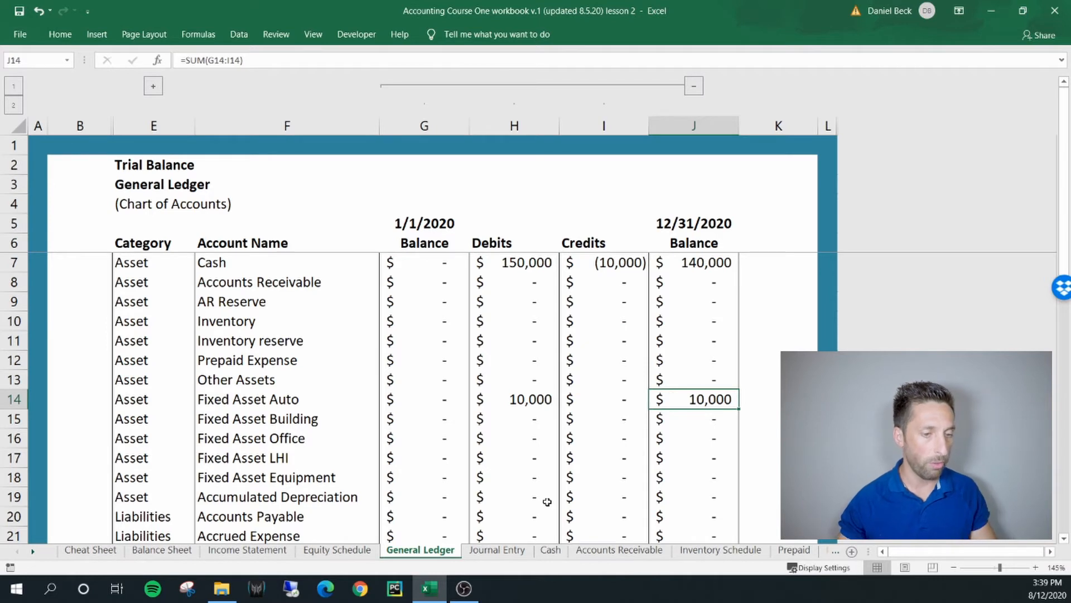
{"action": "left_click", "coordinate": [281, 554]}
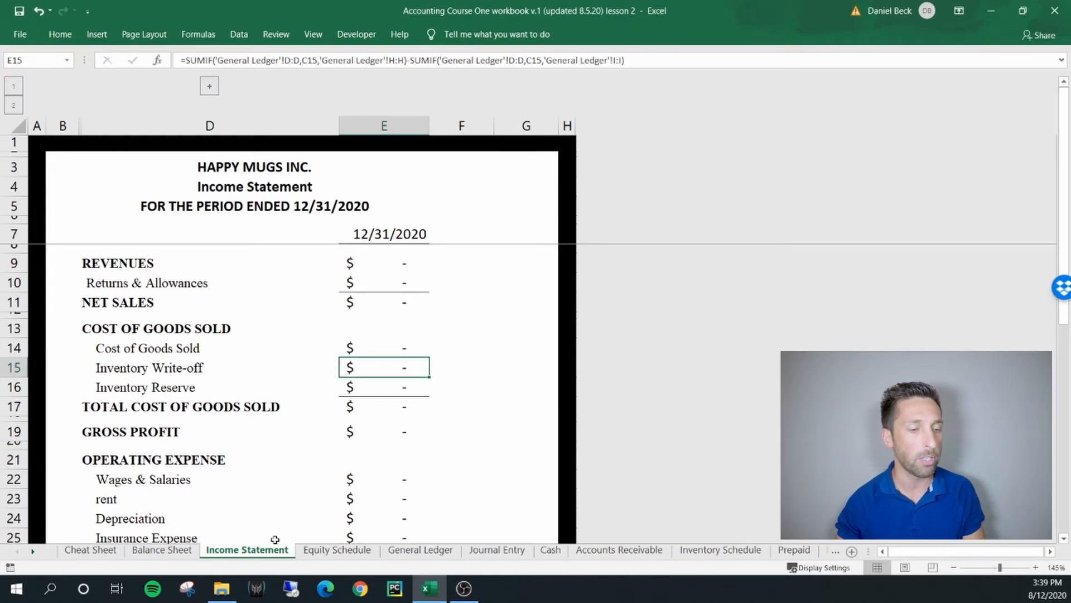
Review the assets section of the Balance Sheet, checking the cash, net fixed assets and total assets amounts
{"action": "left_click", "coordinate": [163, 551]}
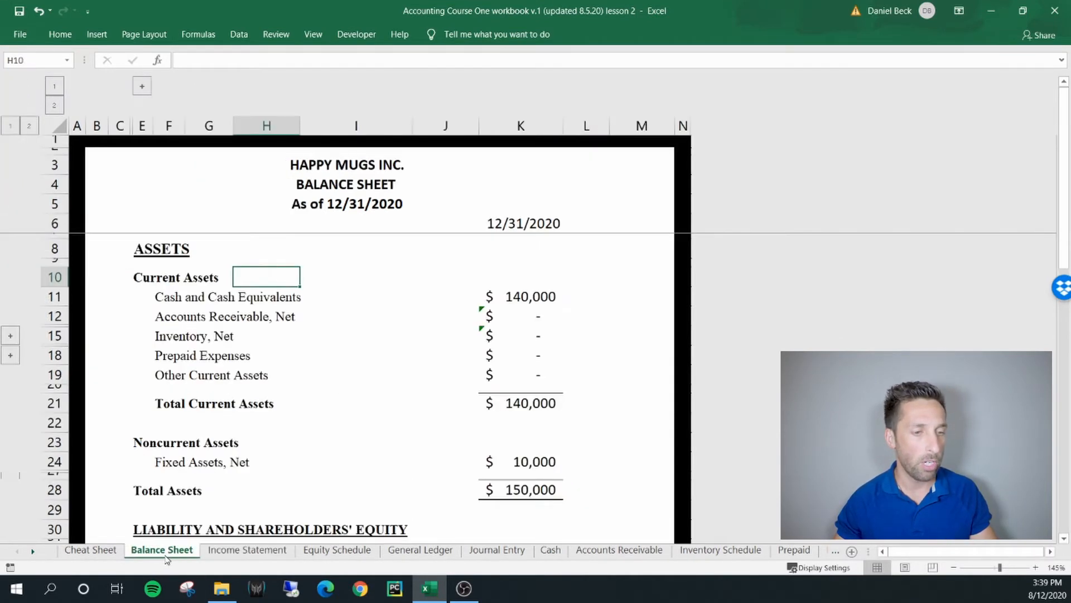
{"action": "left_click", "coordinate": [182, 296]}
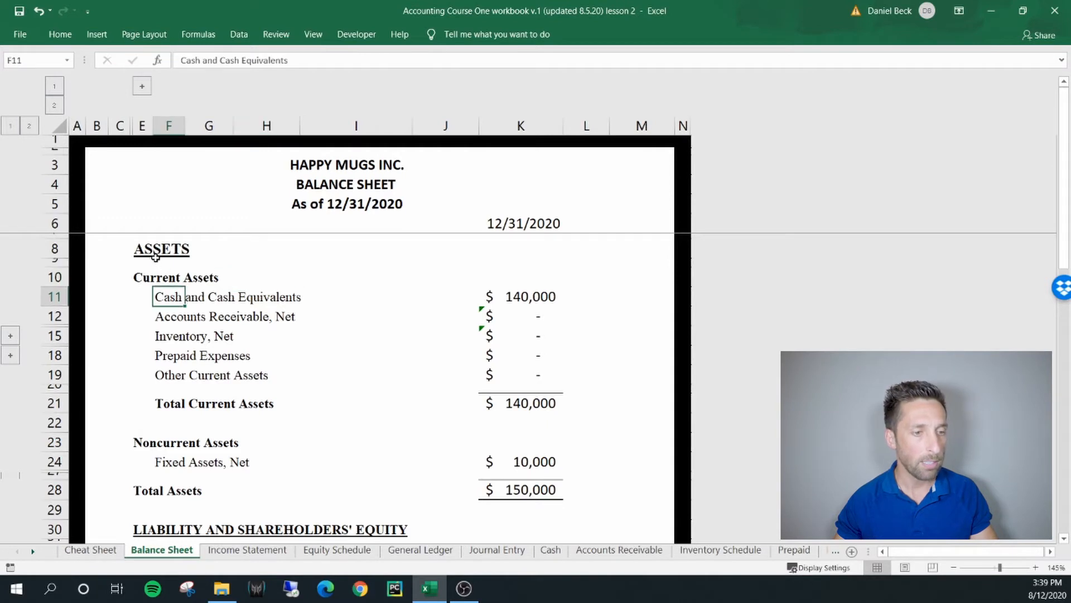
{"action": "left_click_drag", "start_coordinate": [156, 251], "coordinate": [553, 490]}
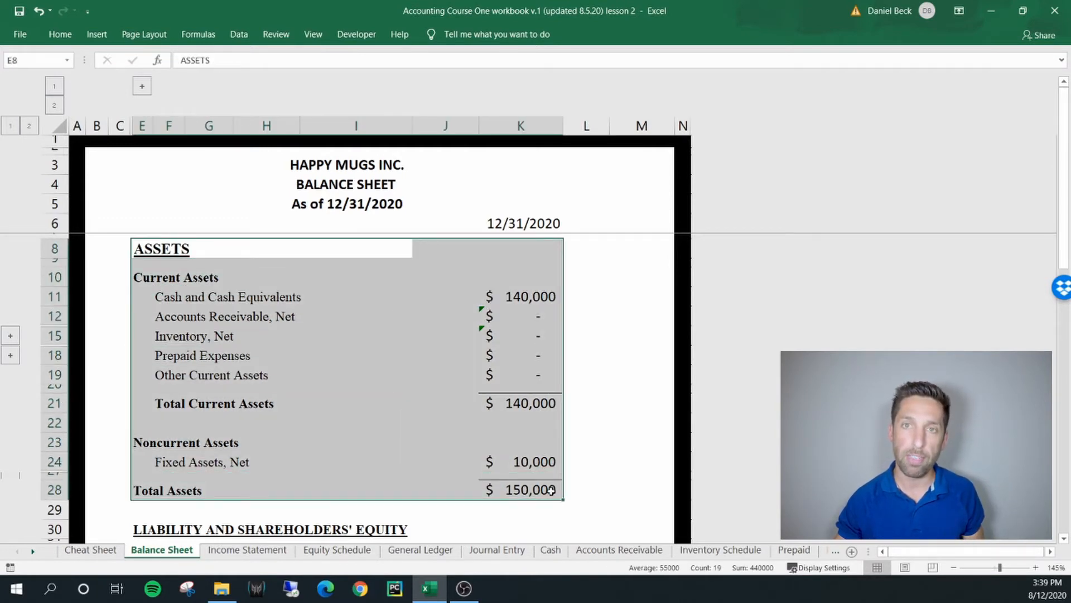
{"action": "left_click", "coordinate": [510, 300]}
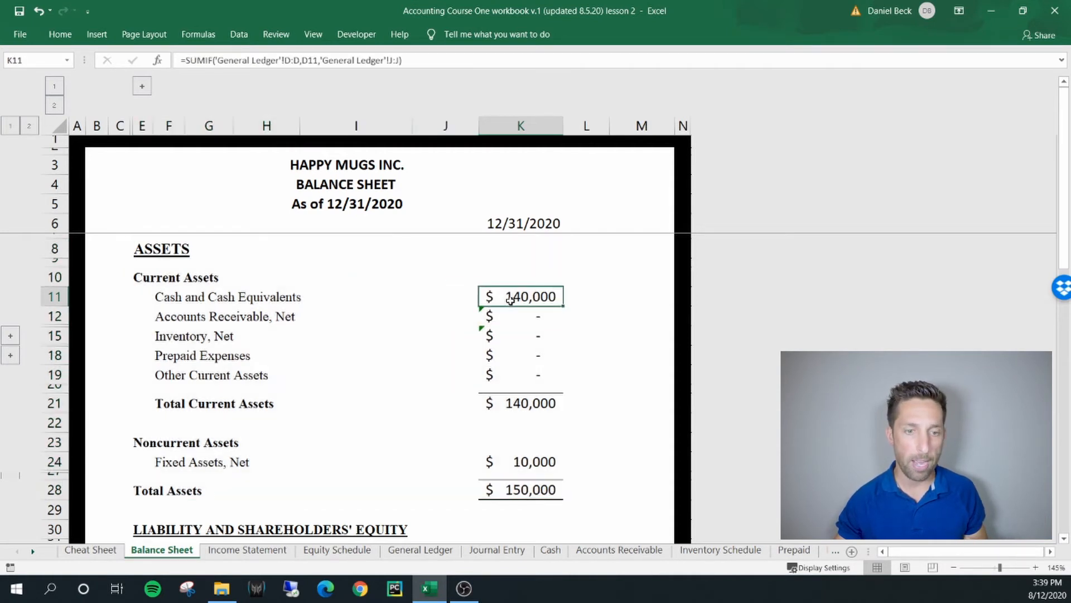
{"action": "left_click", "coordinate": [533, 463]}
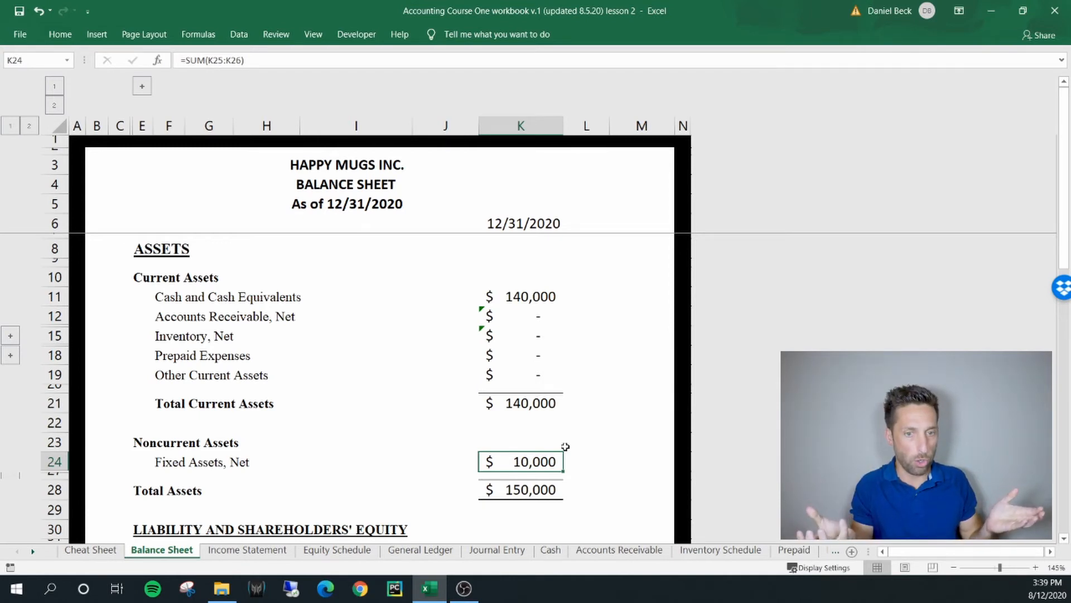
{"action": "left_click", "coordinate": [546, 489]}
Review the Liability and Shareholders' Equity section of the Balance Sheet down to its total
{"action": "scroll", "coordinate": [557, 438], "scroll_direction": "down", "scroll_amount": 2}
{"action": "scroll", "coordinate": [556, 438], "scroll_direction": "down", "scroll_amount": 3}
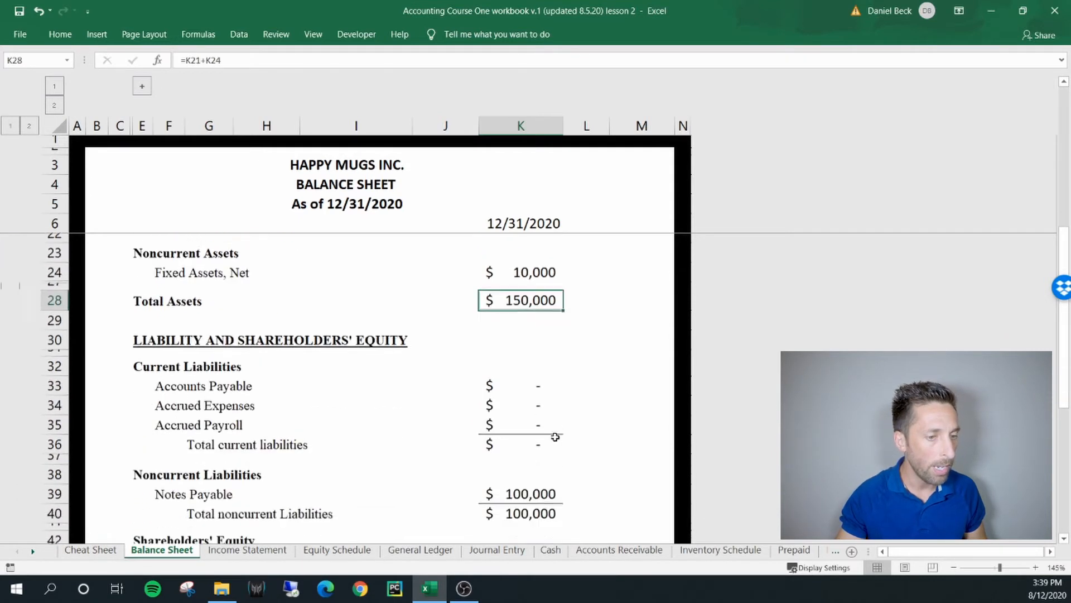
{"action": "scroll", "coordinate": [189, 308], "scroll_direction": "down", "scroll_amount": 1}
{"action": "left_click_drag", "start_coordinate": [168, 292], "coordinate": [531, 509]}
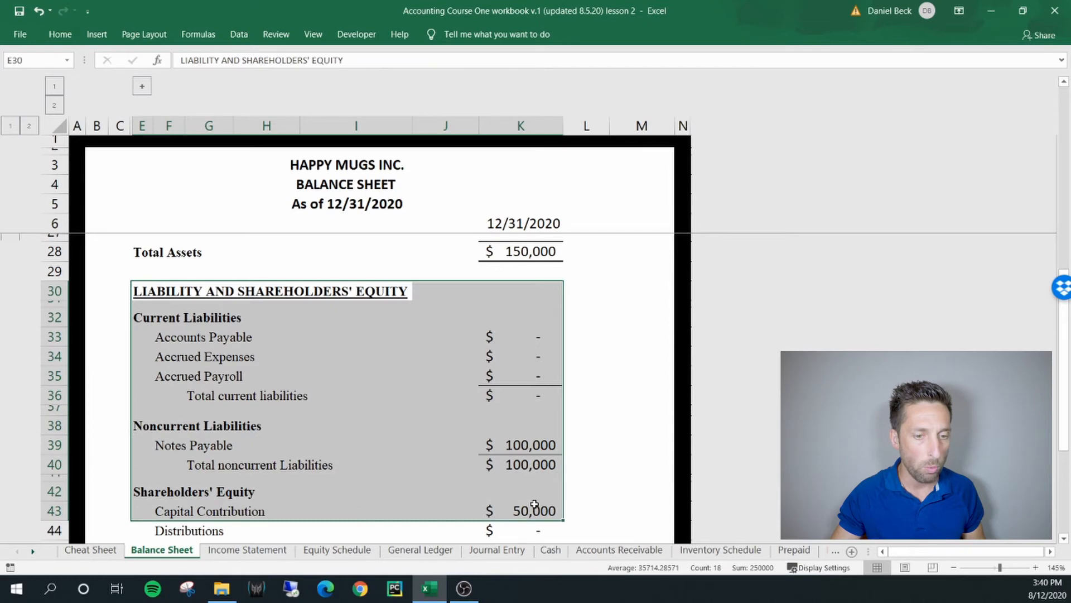
{"action": "scroll", "coordinate": [531, 510], "scroll_direction": "down", "scroll_amount": 2}
{"action": "left_click_drag", "start_coordinate": [151, 525], "coordinate": [509, 525]}
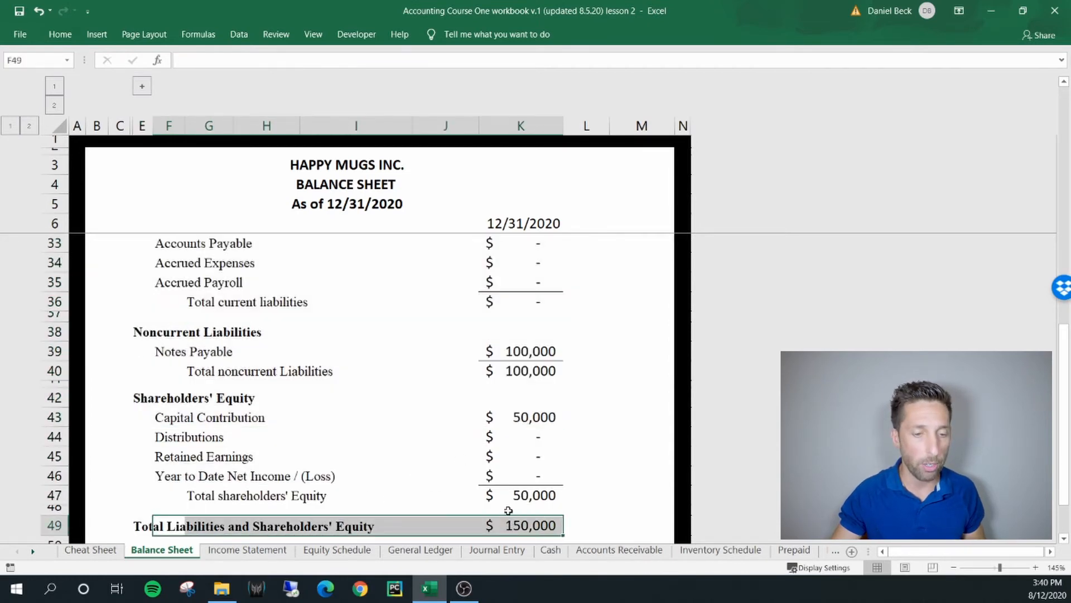
Compare Total Assets with Total Liabilities and Shareholders' Equity, and consult the accounting equation on the Cheat Sheet
{"action": "scroll", "coordinate": [502, 497], "scroll_direction": "down", "scroll_amount": 1}
{"action": "scroll", "coordinate": [410, 411], "scroll_direction": "up", "scroll_amount": 3}
{"action": "left_click_drag", "start_coordinate": [152, 274], "coordinate": [509, 270]}
{"action": "scroll", "coordinate": [312, 418], "scroll_direction": "down", "scroll_amount": 5}
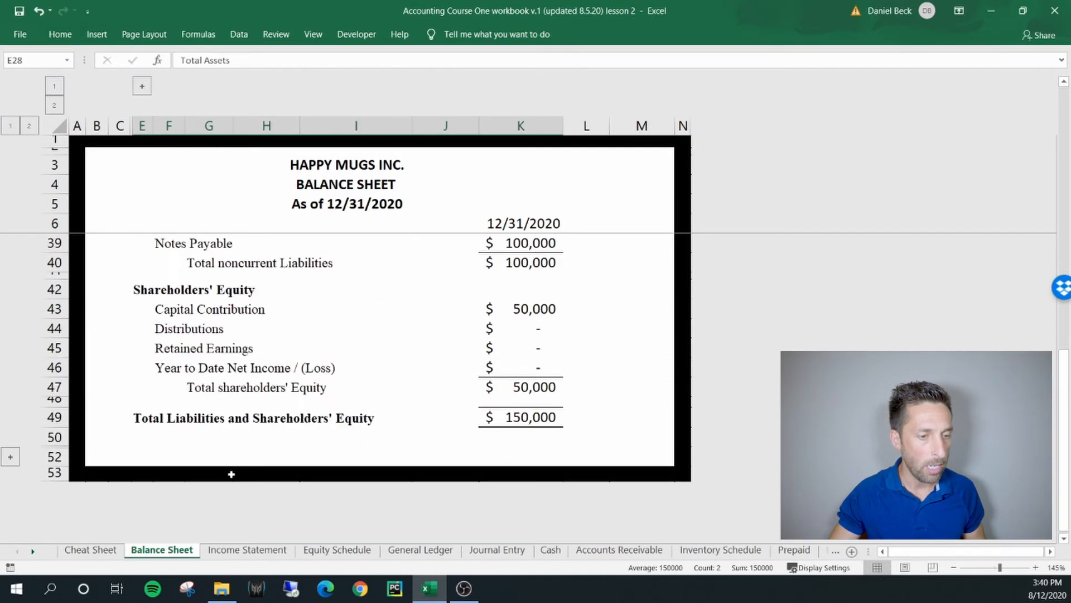
{"action": "scroll", "coordinate": [285, 386], "scroll_direction": "up", "scroll_amount": 4}
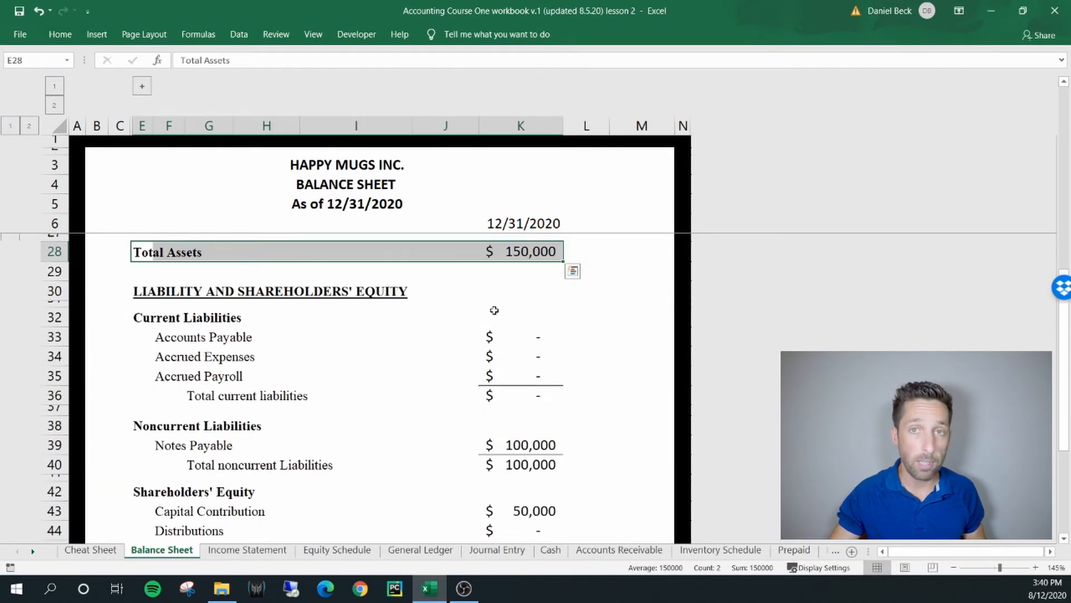
{"action": "scroll", "coordinate": [495, 311], "scroll_direction": "down", "scroll_amount": 3}
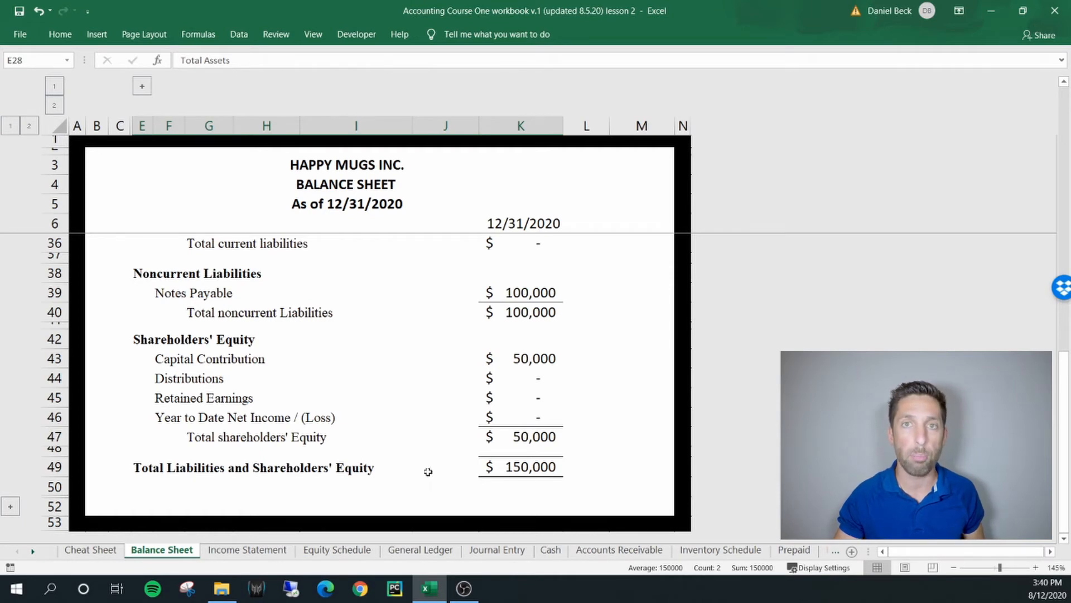
{"action": "left_click", "coordinate": [84, 549]}
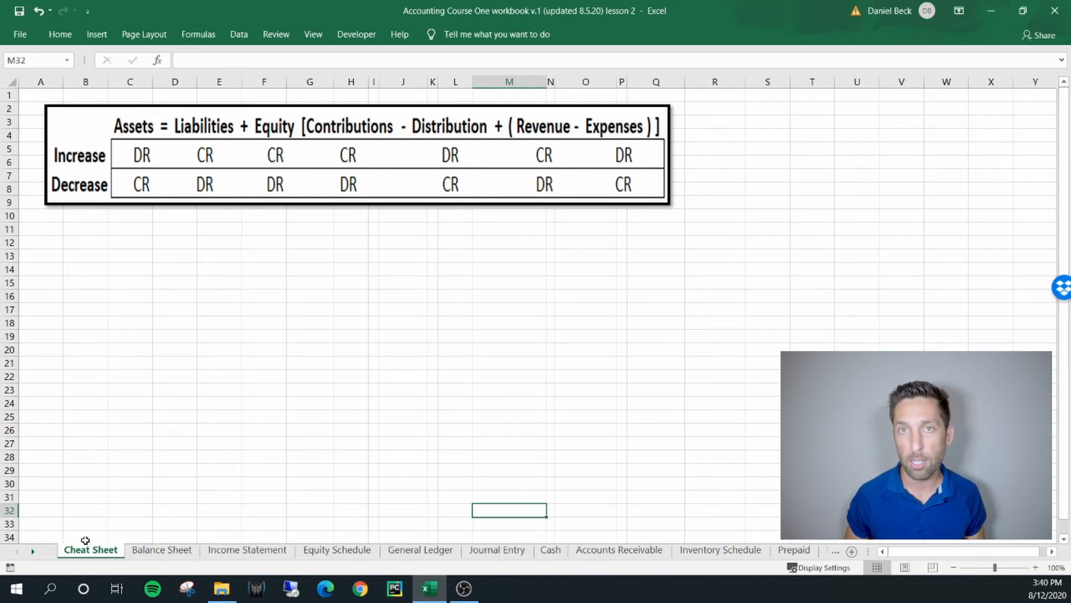
{"action": "left_click", "coordinate": [161, 549]}
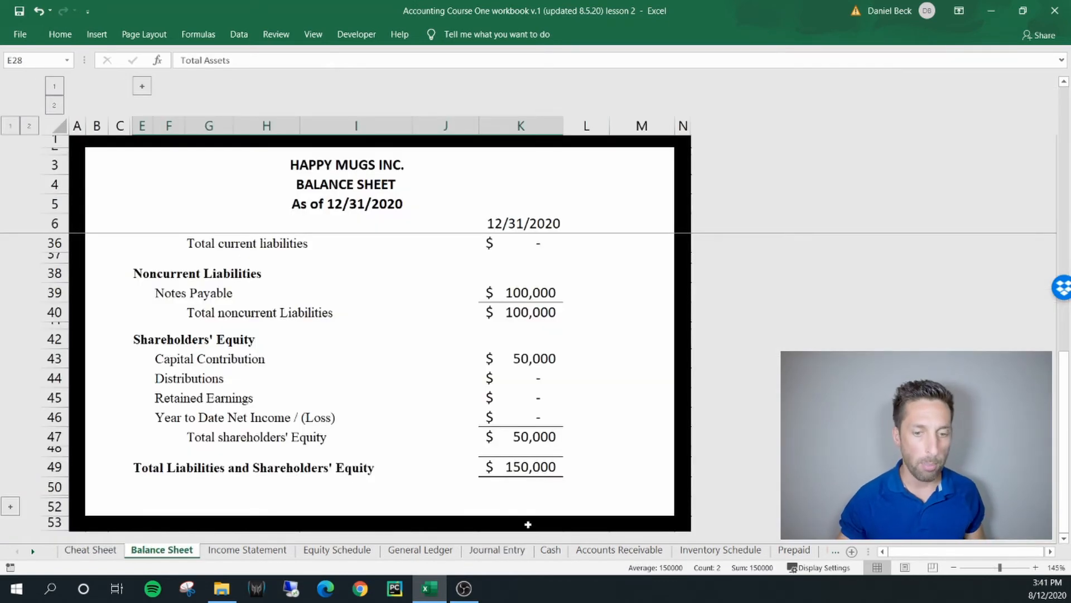
Start a new transaction in the Cash schedule's row 14 with the date 3/1/2020 and the type Payment
{"action": "left_click", "coordinate": [549, 552]}
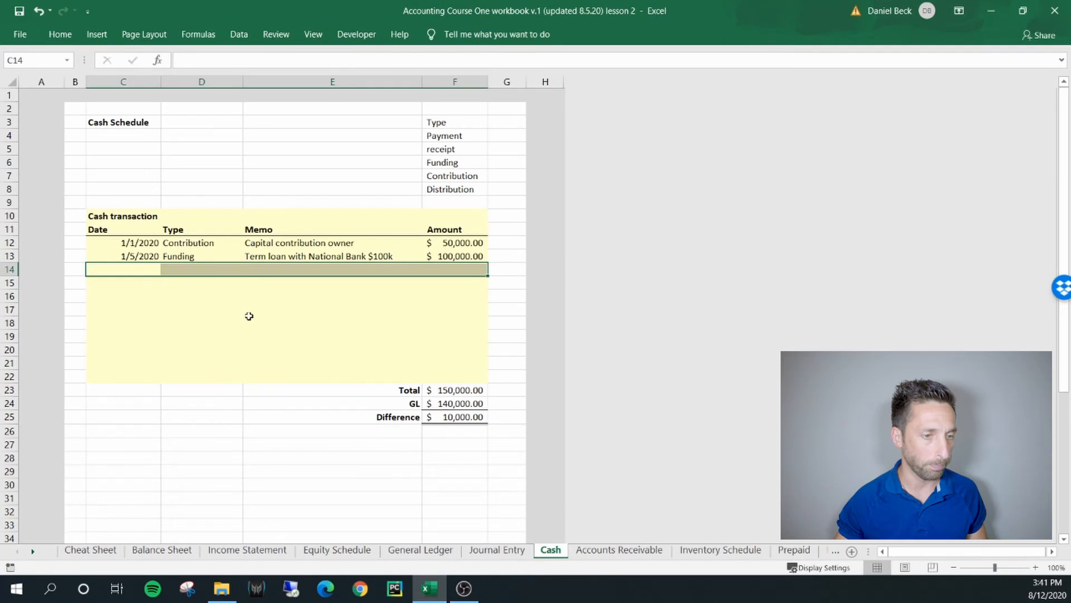
{"action": "left_click", "coordinate": [135, 269]}
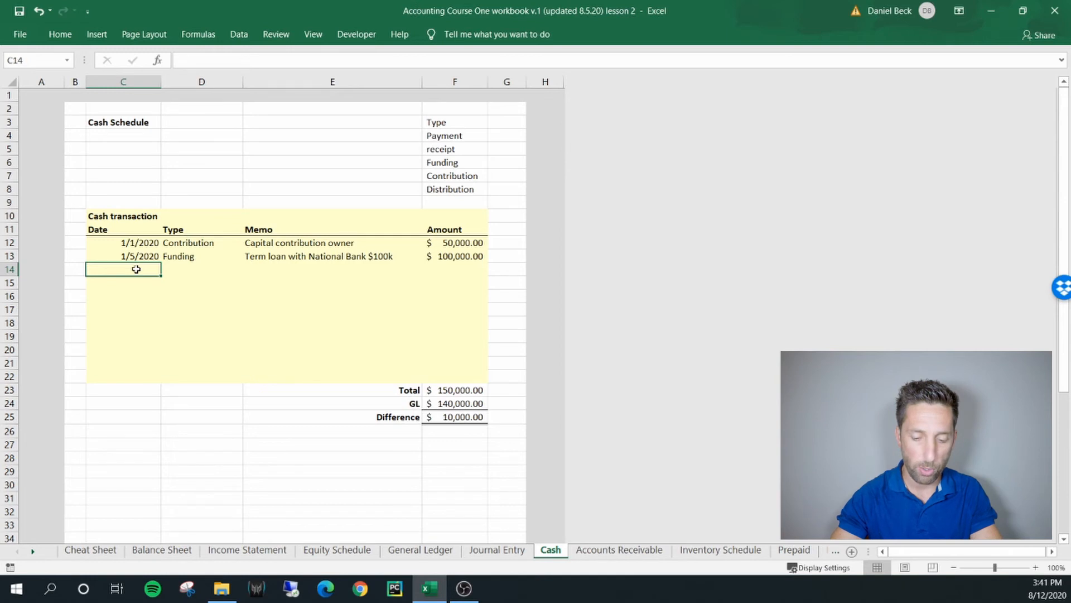
{"action": "type", "text": "3/1/2020"}
{"action": "key", "text": "Tab"}
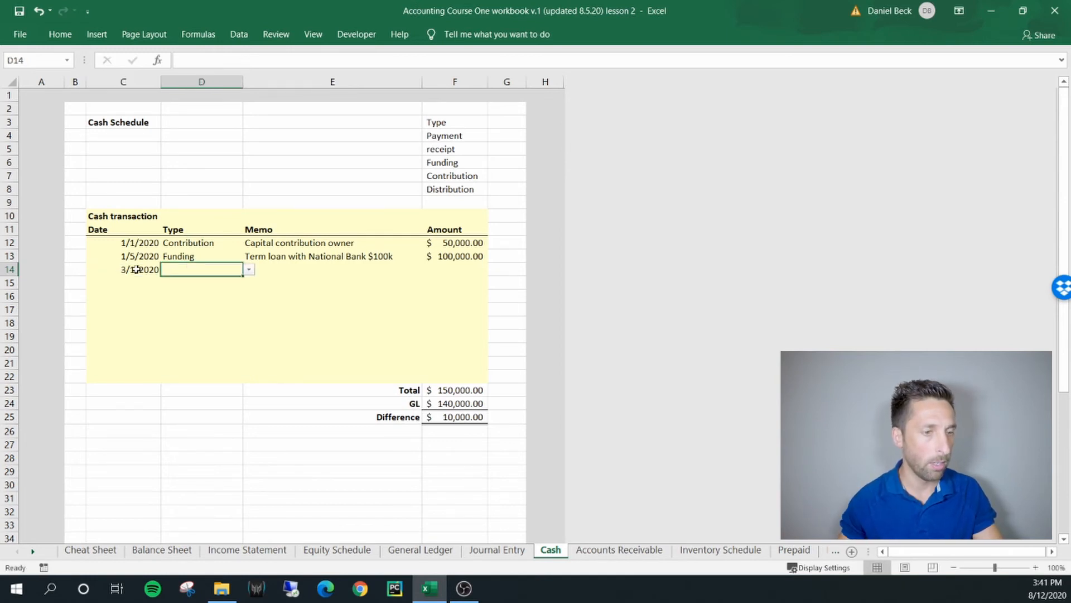
{"action": "left_click", "coordinate": [249, 271]}
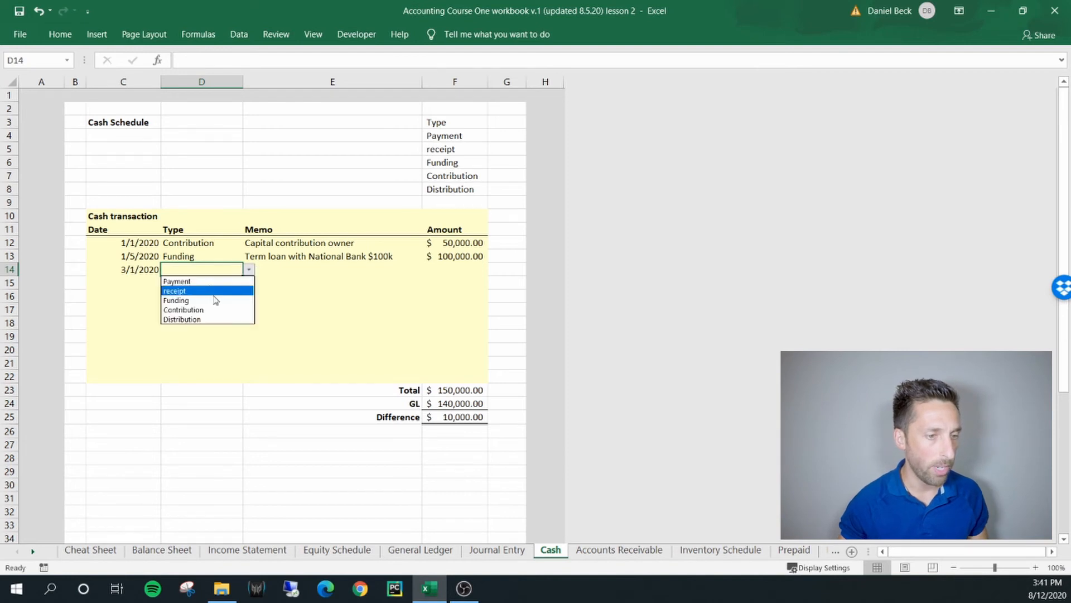
{"action": "left_click", "coordinate": [211, 280]}
{"action": "key", "text": "Tab"}
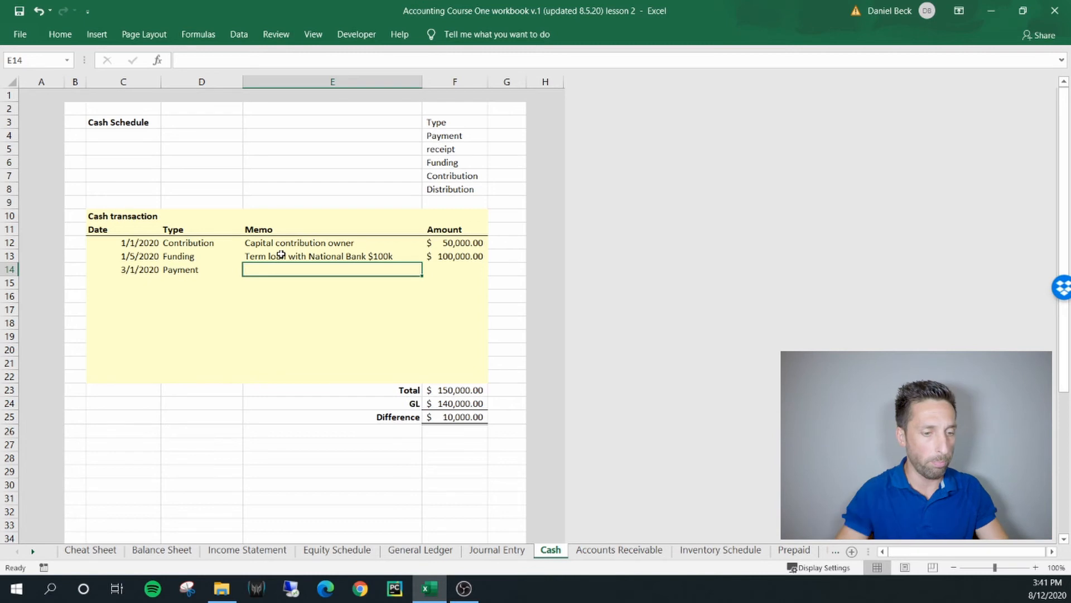
Copy the memo "Purchased Truck $10k" from journal entry 3 into the memo of the new Cash schedule transaction
{"action": "left_click", "coordinate": [497, 550]}
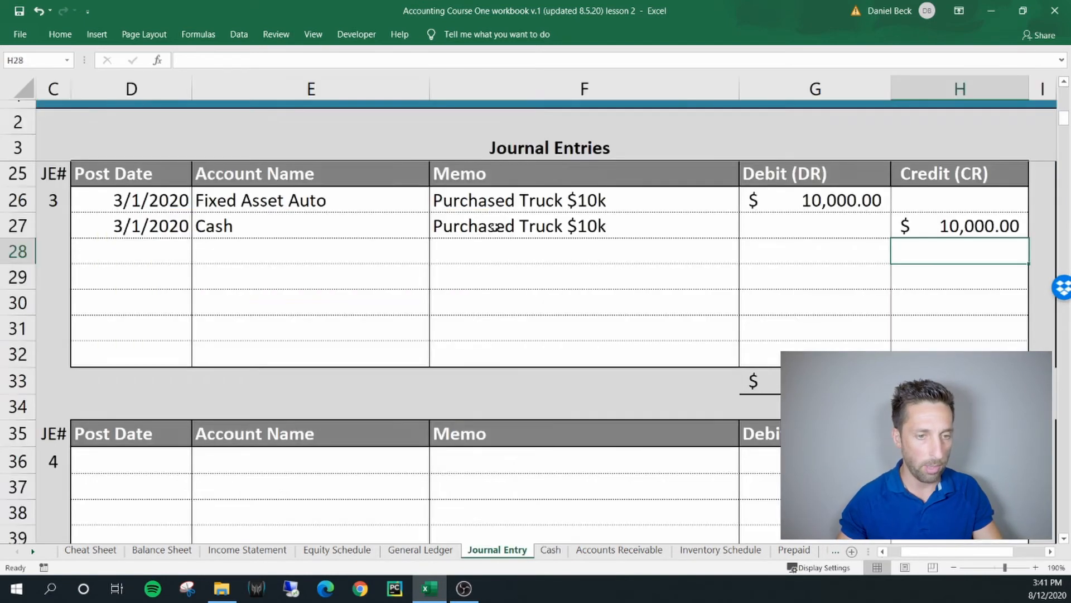
{"action": "left_click", "coordinate": [593, 200]}
{"action": "double_click", "coordinate": [597, 199]}
{"action": "left_click_drag", "start_coordinate": [605, 200], "coordinate": [435, 199]}
{"action": "key", "text": "ctrl+c"}
{"action": "key", "text": "Escape"}
{"action": "left_click", "coordinate": [551, 550]}
{"action": "key", "text": "ctrl+v"}
Enter an amount of -10000 for the truck payment in the Cash schedule
{"action": "left_click", "coordinate": [469, 268]}
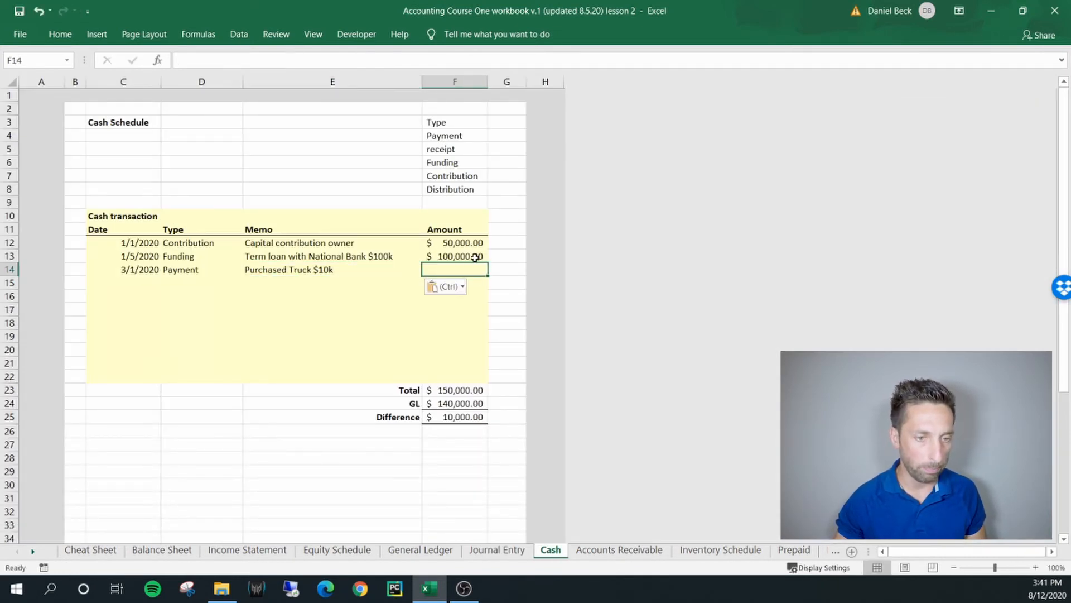
{"action": "type", "text": "-10000"}
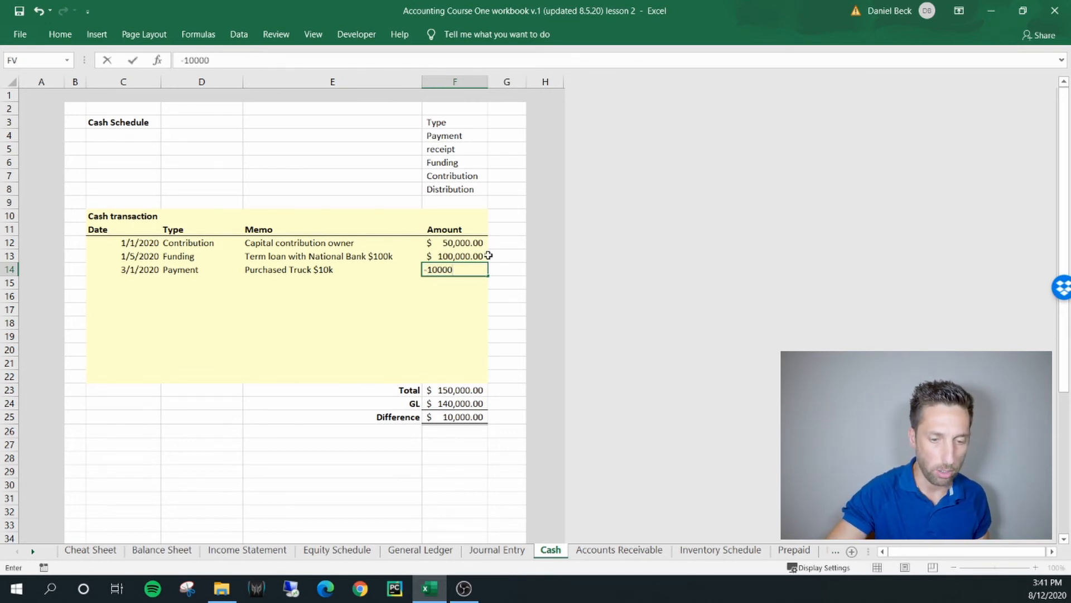
{"action": "key", "text": "Return"}
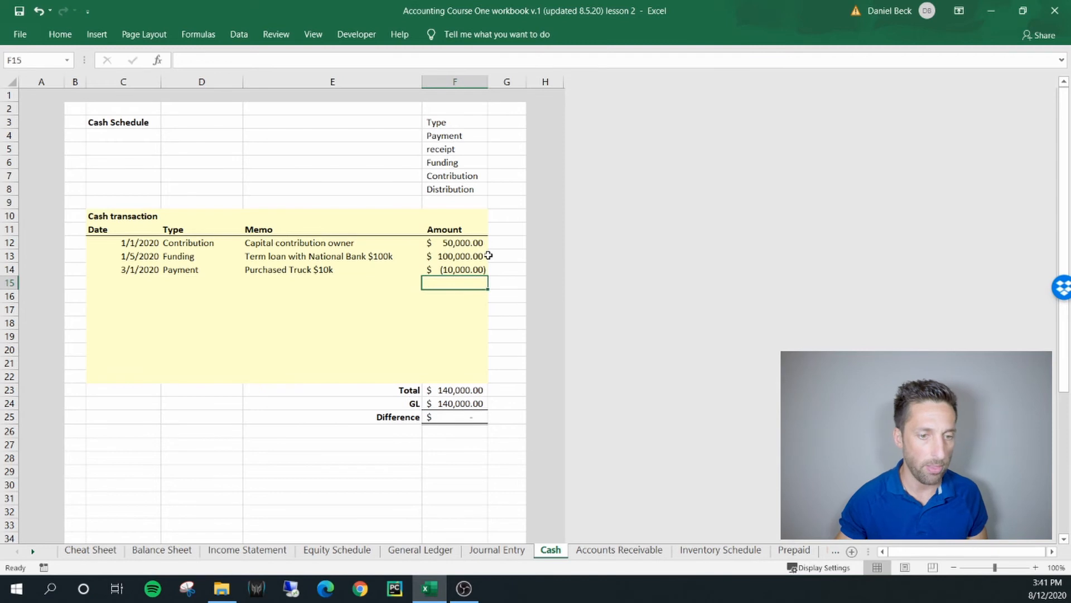
Inspect the formulas behind the Cash schedule's Total and GL amounts to check that they reconcile
{"action": "left_click", "coordinate": [444, 390]}
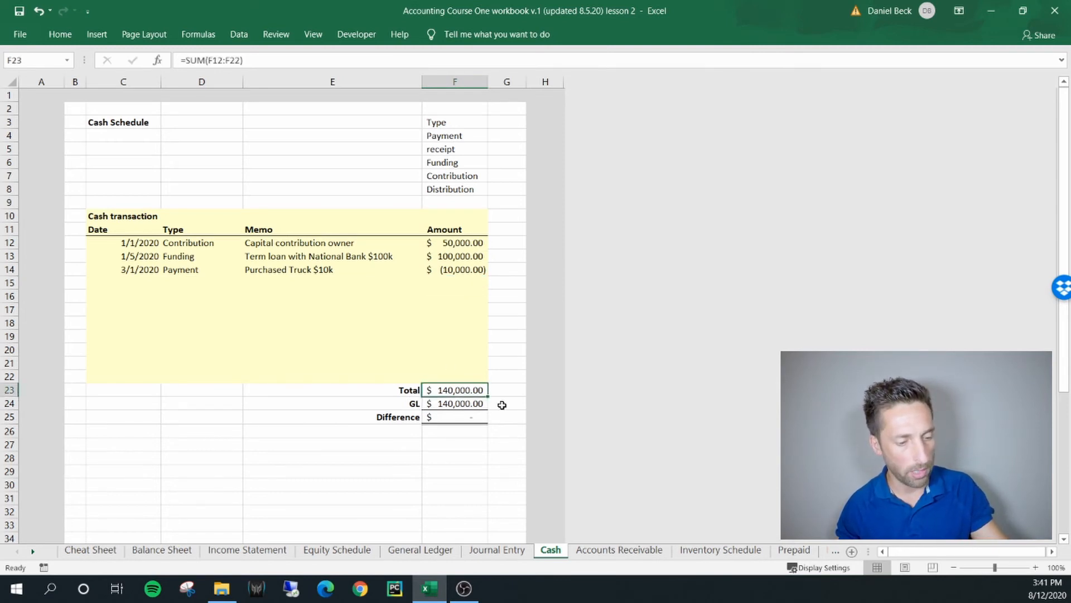
{"action": "key", "text": "F2"}
{"action": "key", "text": "Escape"}
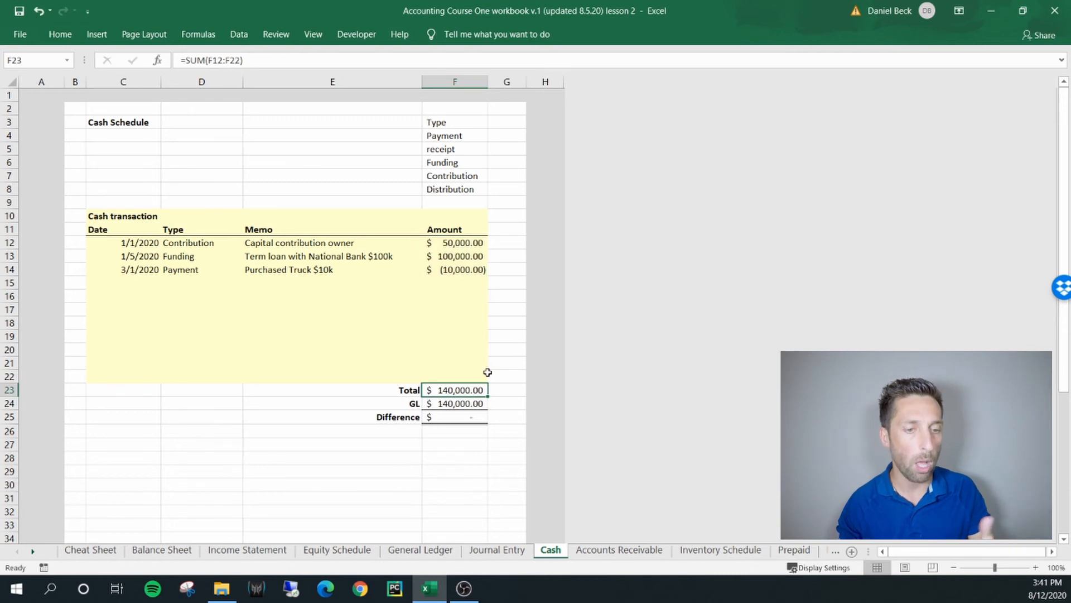
{"action": "left_click", "coordinate": [459, 405]}
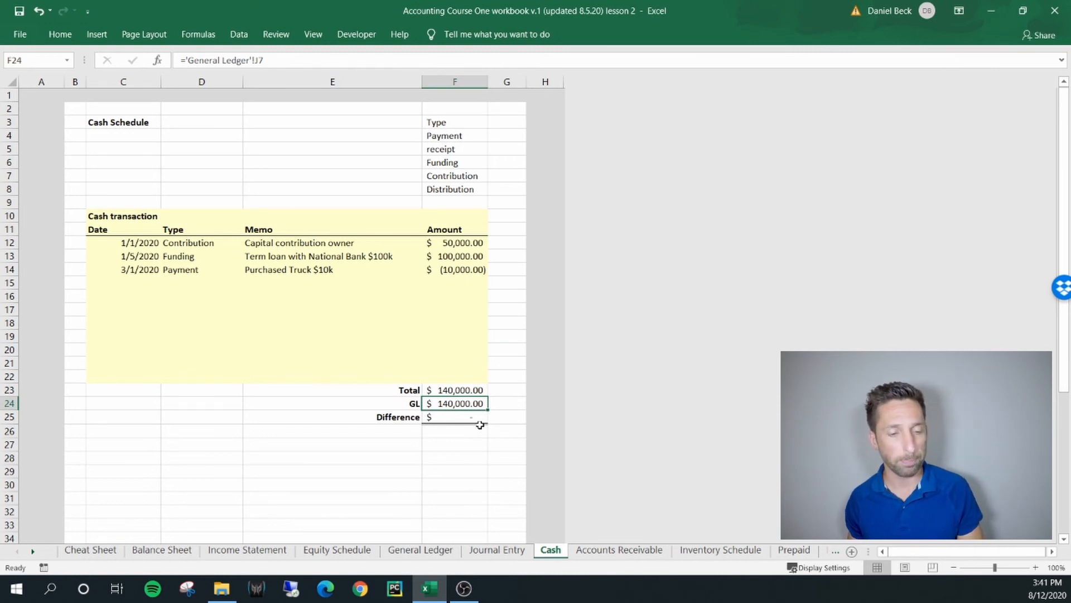
On the Fixed Asset sheet, set the asset type of asset 1 in the depreciation schedule to Fixed Asset Auto
{"action": "left_click", "coordinate": [33, 552]}
{"action": "left_click", "coordinate": [33, 553]}
{"action": "left_click", "coordinate": [34, 552]}
{"action": "left_click", "coordinate": [33, 553]}
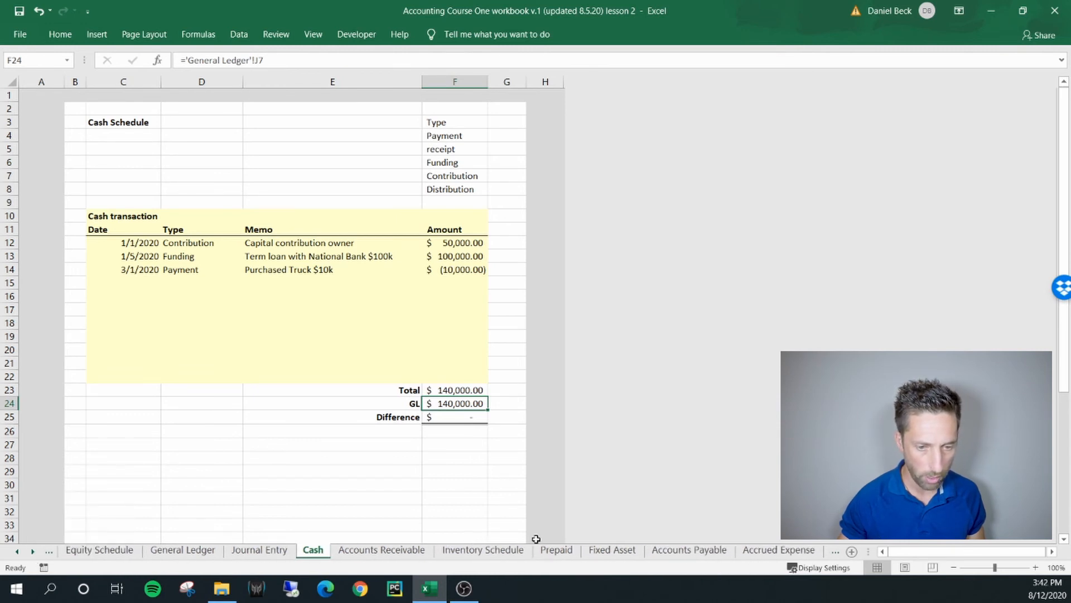
{"action": "left_click", "coordinate": [624, 551]}
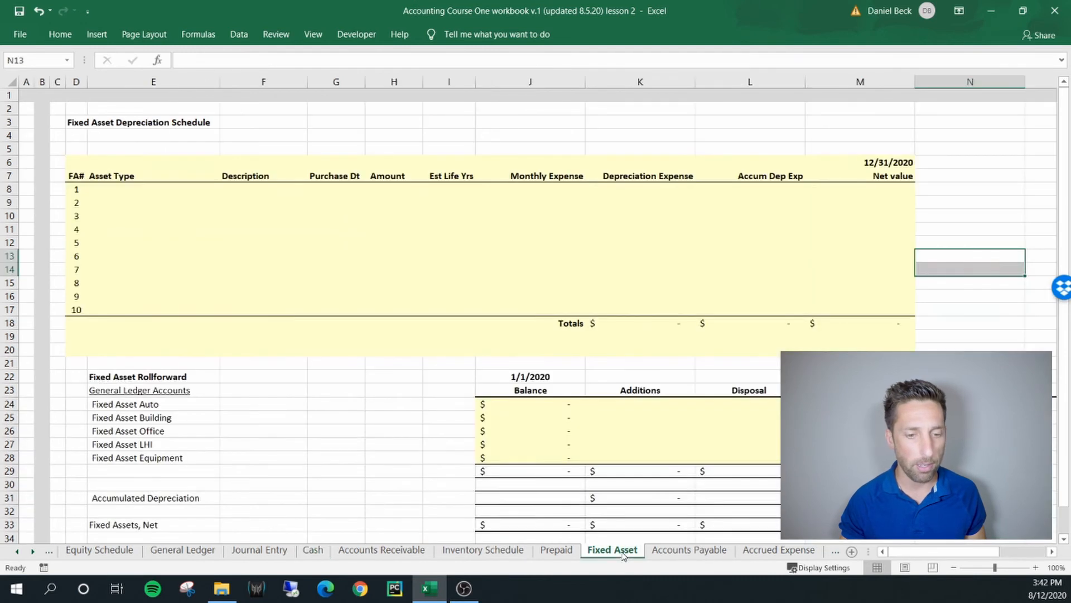
{"action": "left_click", "coordinate": [127, 192]}
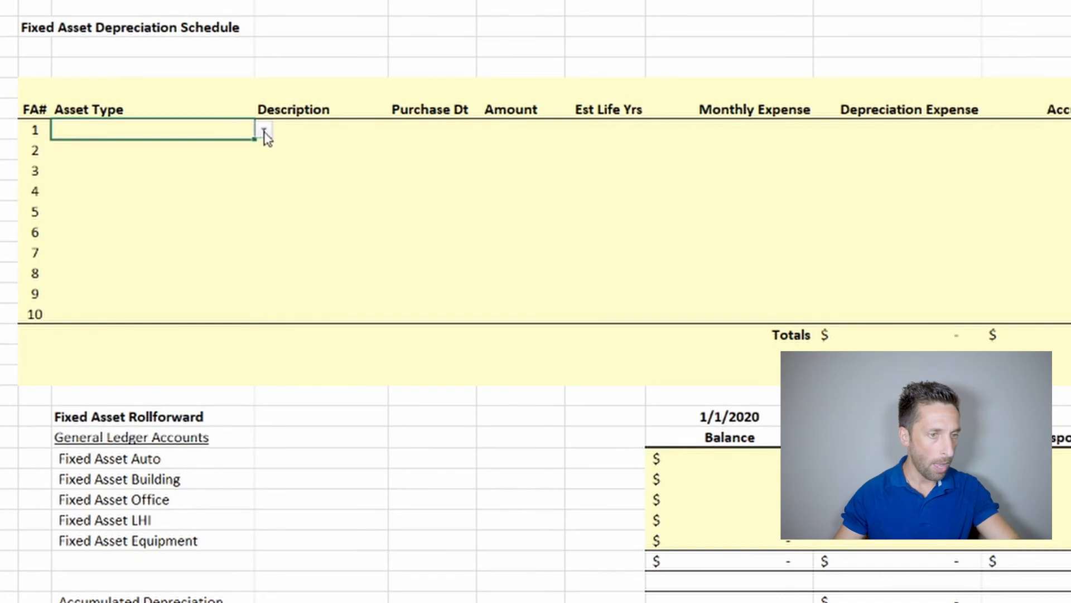
{"action": "left_click", "coordinate": [263, 131]}
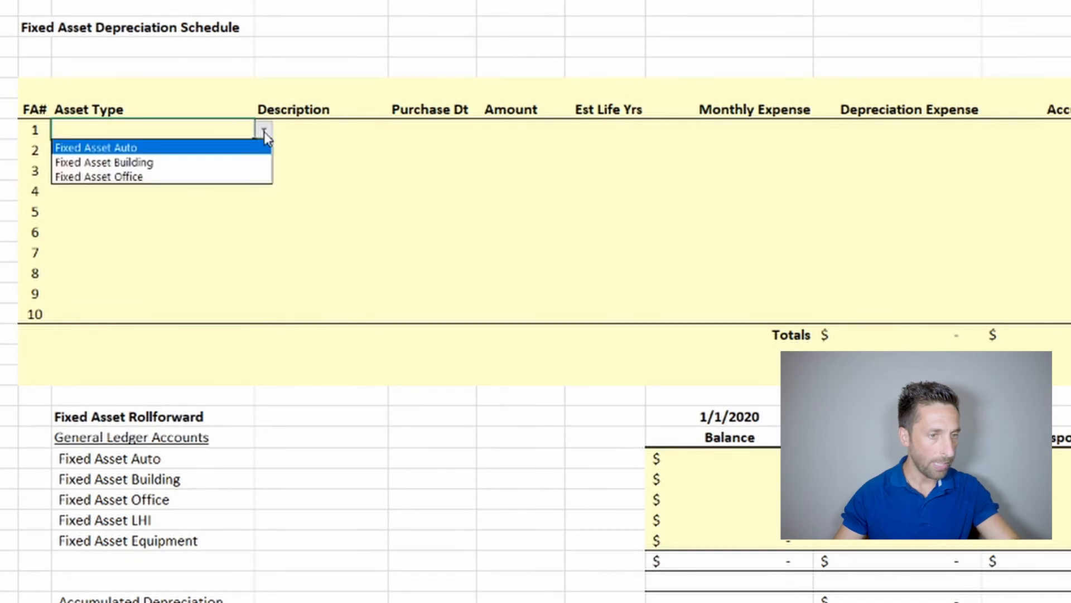
{"action": "left_click", "coordinate": [163, 148]}
Widen the Description column and enter "Truck" as the description of asset 1
{"action": "left_click", "coordinate": [325, 131]}
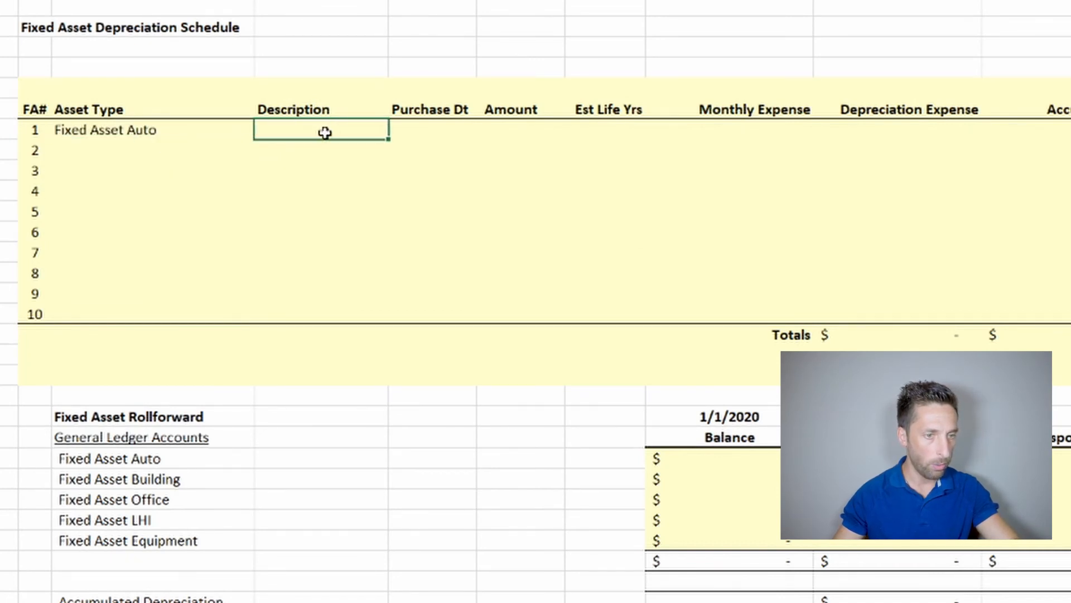
{"action": "left_click_drag", "start_coordinate": [389, 1], "coordinate": [448, 0]}
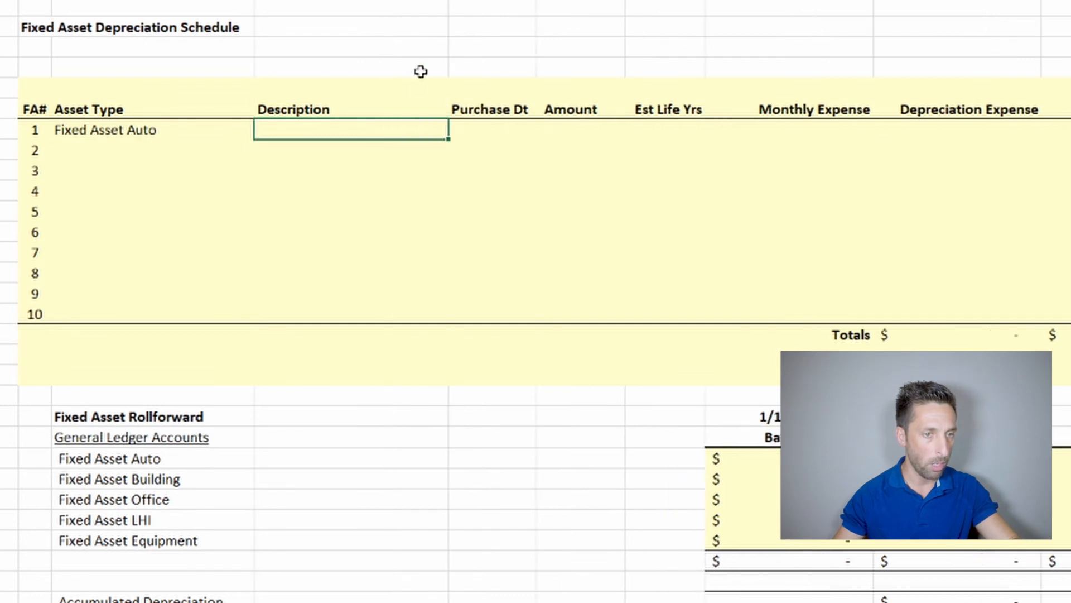
{"action": "type", "text": "Truck"}
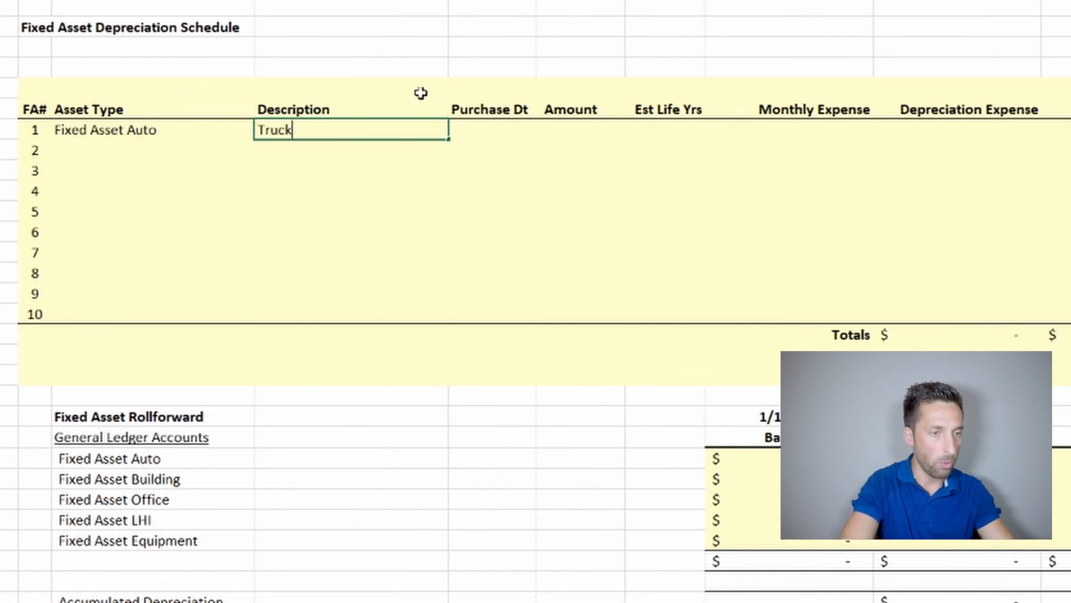
{"action": "key", "text": "Tab"}
Complete asset 1's purchase details in the depreciation schedule with date 3/1/2020, amount 10000 and an estimated life of 5 years
{"action": "type", "text": "3/1/"}
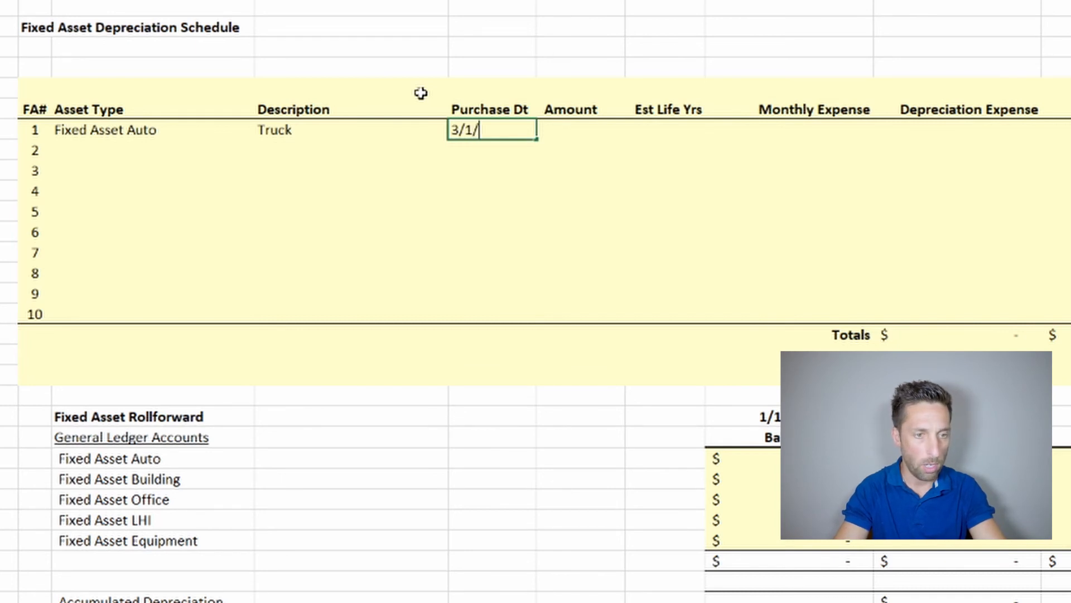
{"action": "type", "text": "2020"}
{"action": "key", "text": "Tab"}
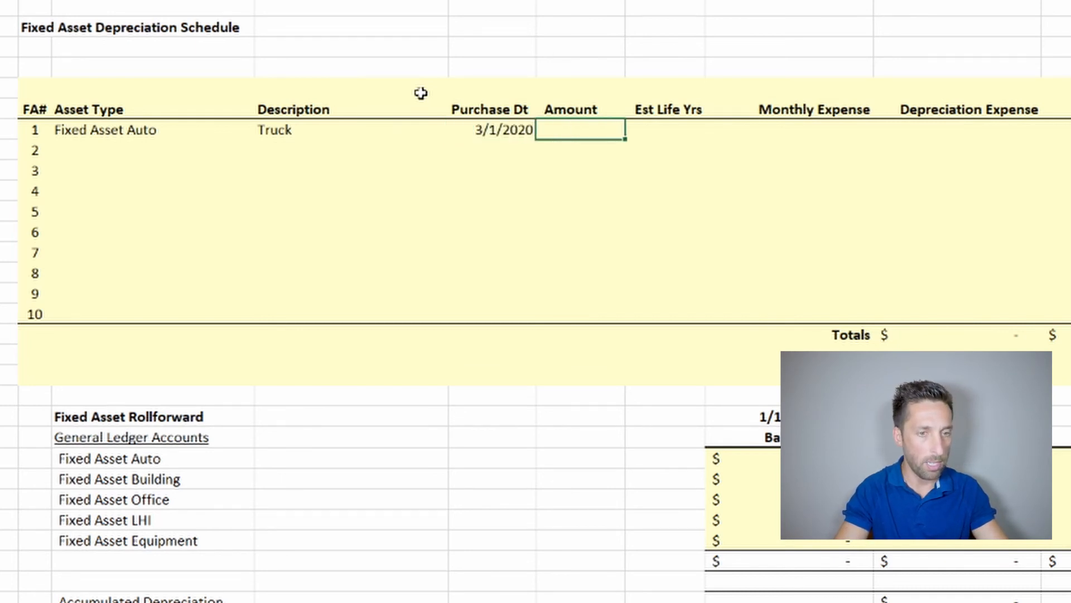
{"action": "type", "text": "10000"}
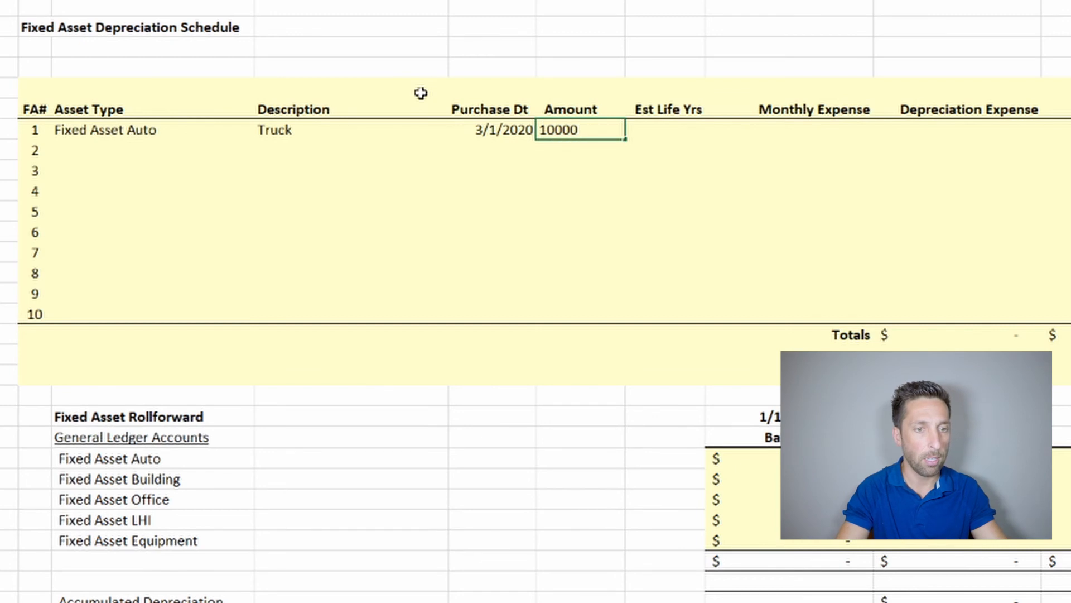
{"action": "key", "text": "Tab"}
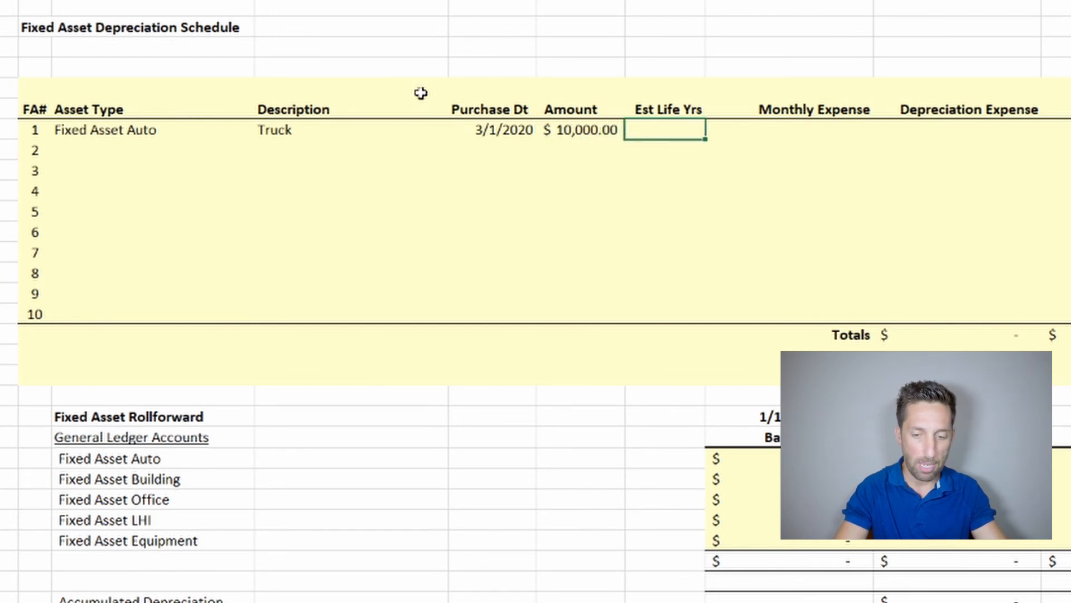
{"action": "type", "text": "5"}
{"action": "key", "text": "Tab"}
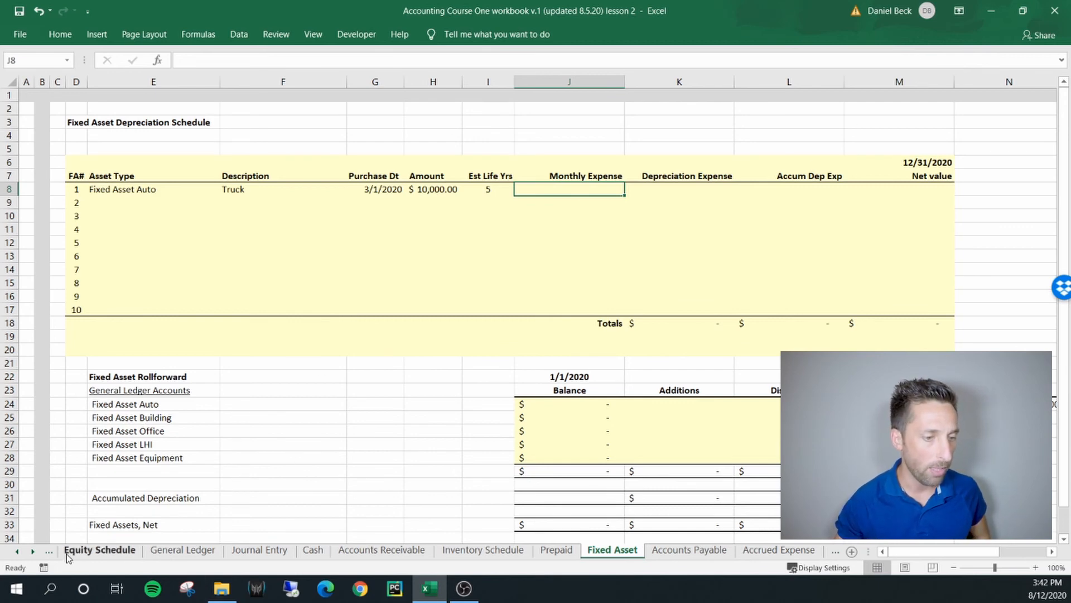
Review the Balance Sheet's asset section and inspect the 12/31/2020 amount and formula of the Fixed Assets, Net line
{"action": "left_click", "coordinate": [15, 553]}
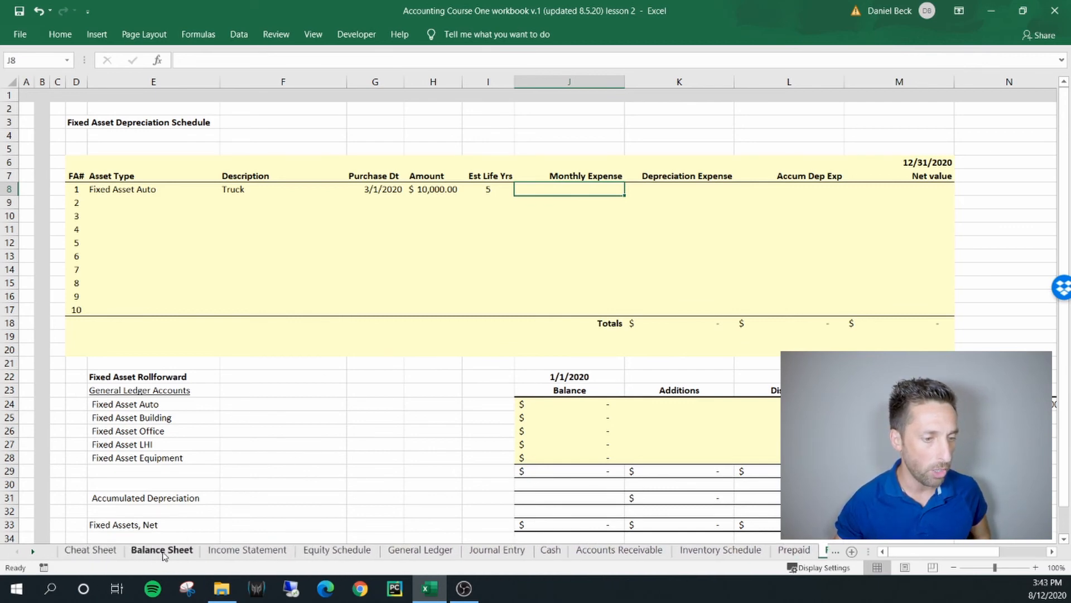
{"action": "left_click", "coordinate": [162, 550]}
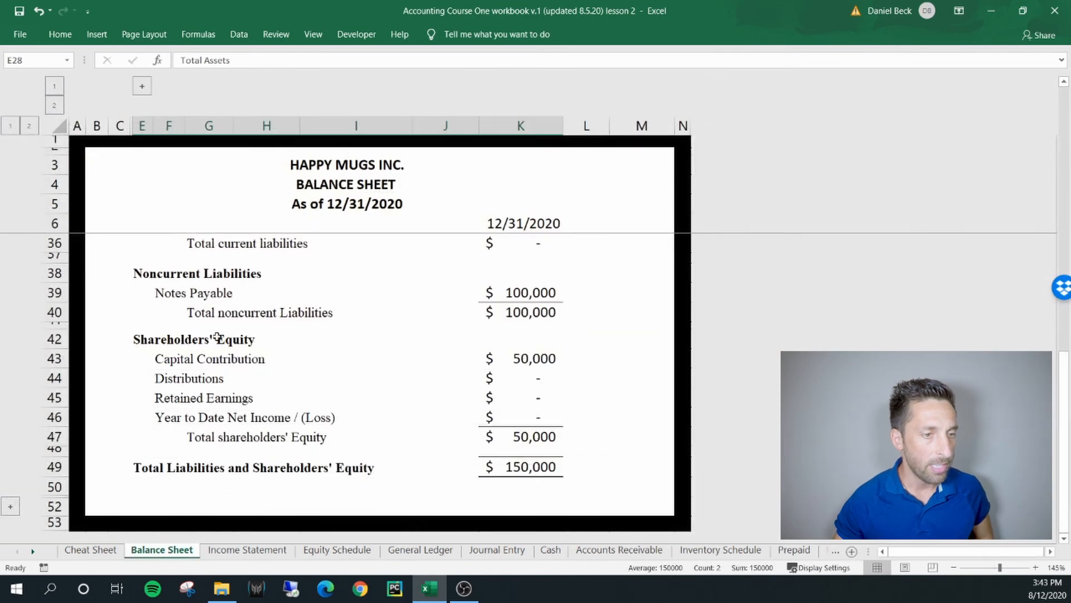
{"action": "scroll", "coordinate": [275, 330], "scroll_direction": "up", "scroll_amount": 6}
{"action": "scroll", "coordinate": [425, 289], "scroll_direction": "up", "scroll_amount": 2}
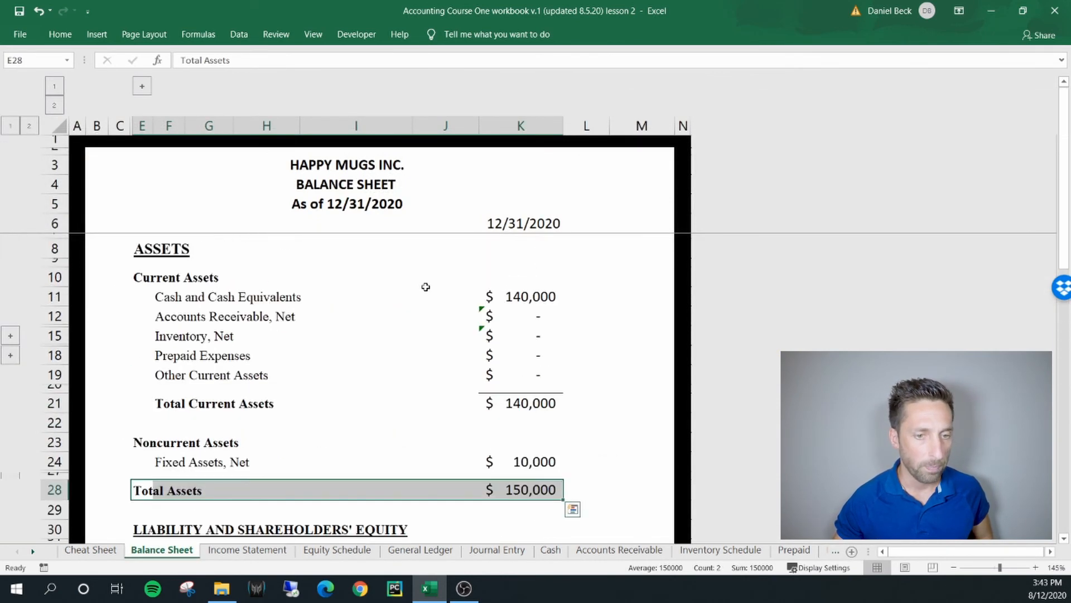
{"action": "scroll", "coordinate": [235, 390], "scroll_direction": "down", "scroll_amount": 1}
{"action": "left_click_drag", "start_coordinate": [186, 430], "coordinate": [390, 427]}
{"action": "left_click", "coordinate": [516, 429]}
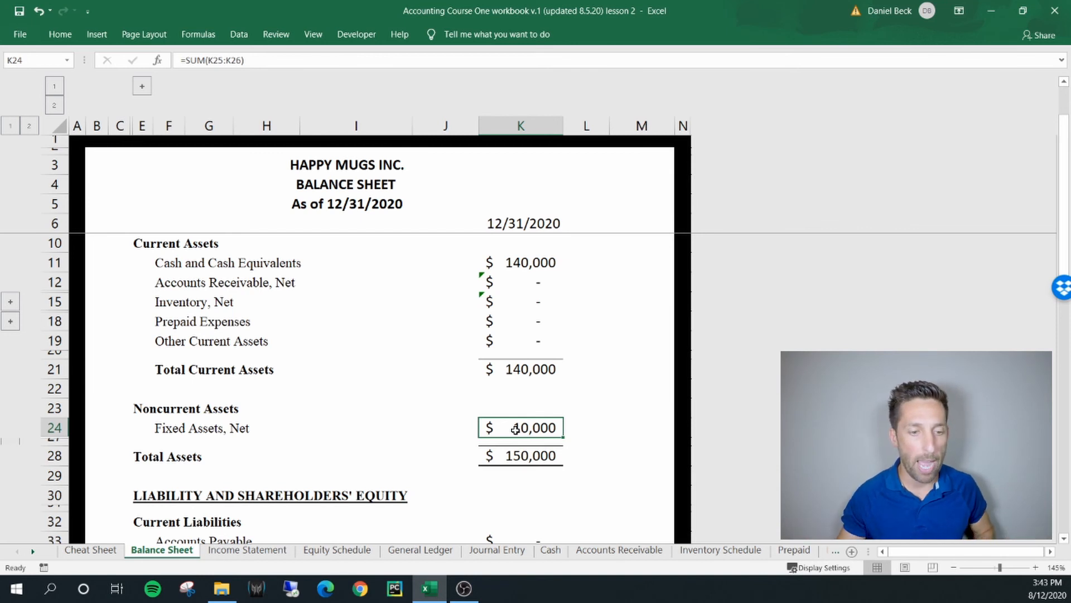
{"action": "left_click", "coordinate": [33, 551]}
{"action": "left_click", "coordinate": [33, 552]}
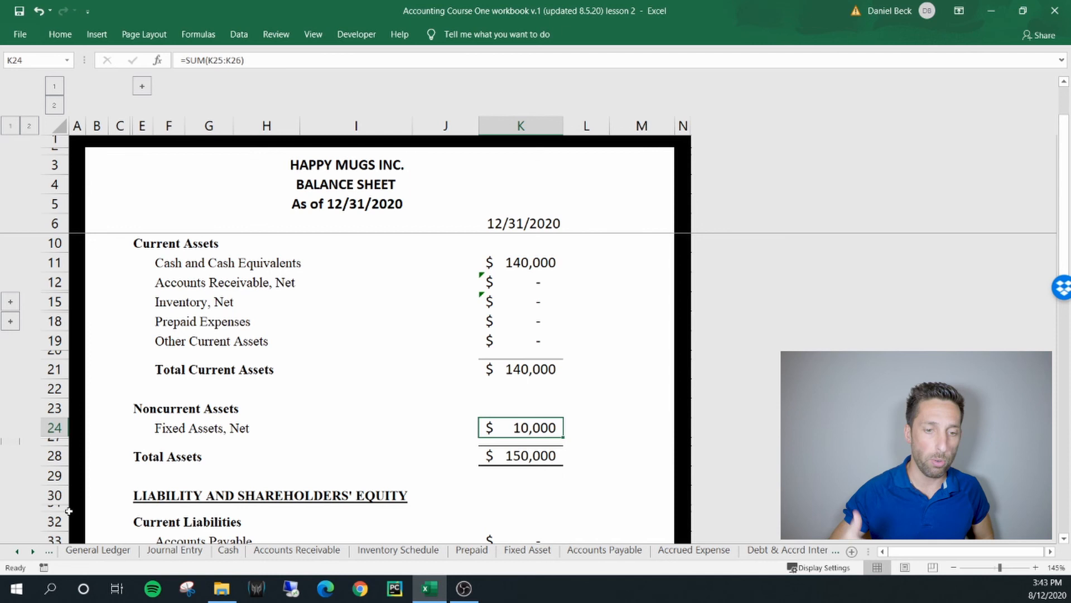